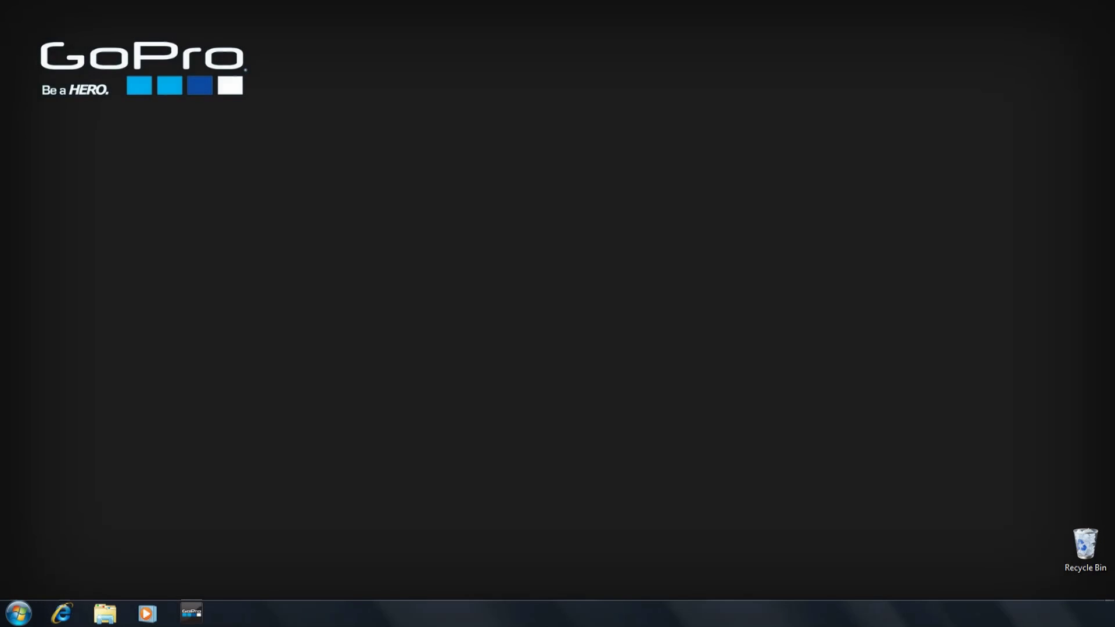
Right-click an empty spot on the GoPro wallpaper to bring up the desktop context menu.
{"action": "right_click", "coordinate": [229, 377]}
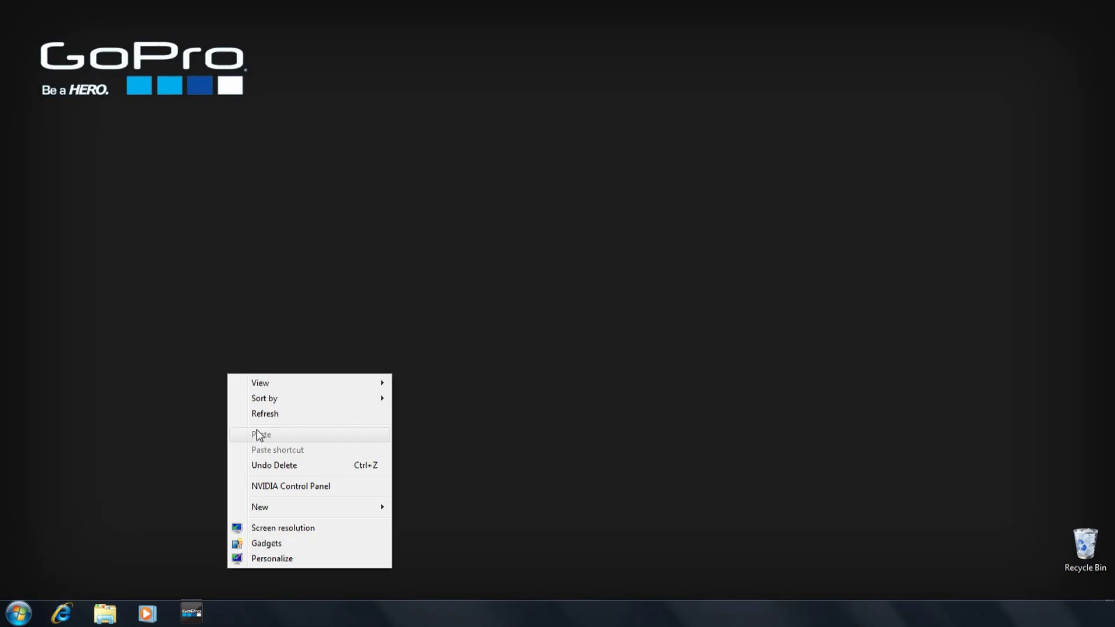
Create a new desktop folder named 'Mammoth Mtn 3D'.
{"action": "mouse_move", "coordinate": [281, 508]}
{"action": "left_click", "coordinate": [442, 378]}
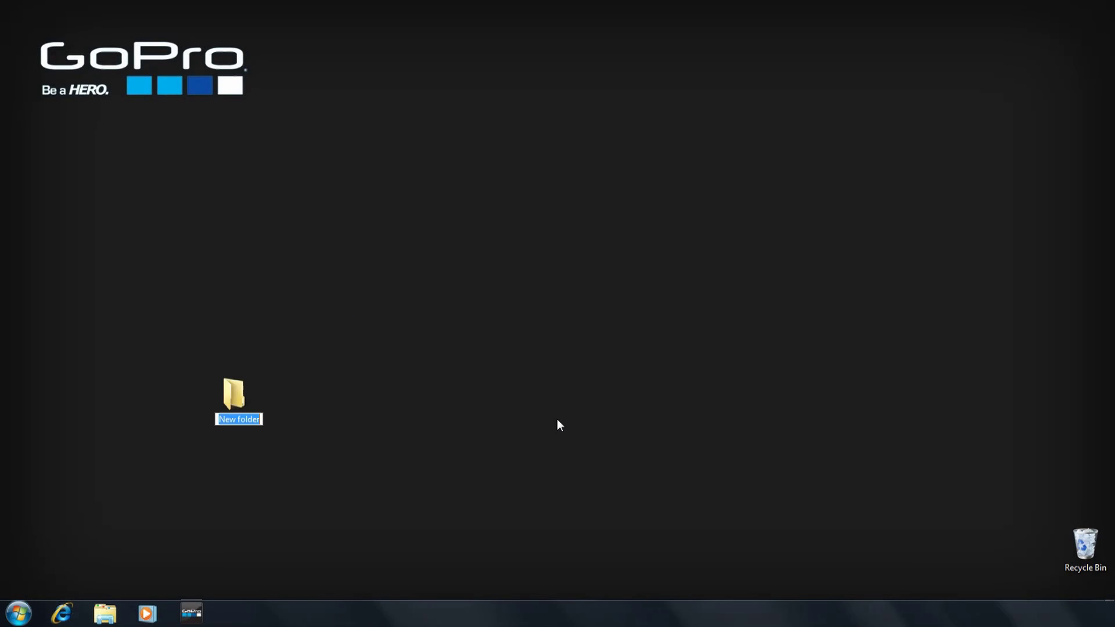
{"action": "type", "text": "Mammoth Mtn"}
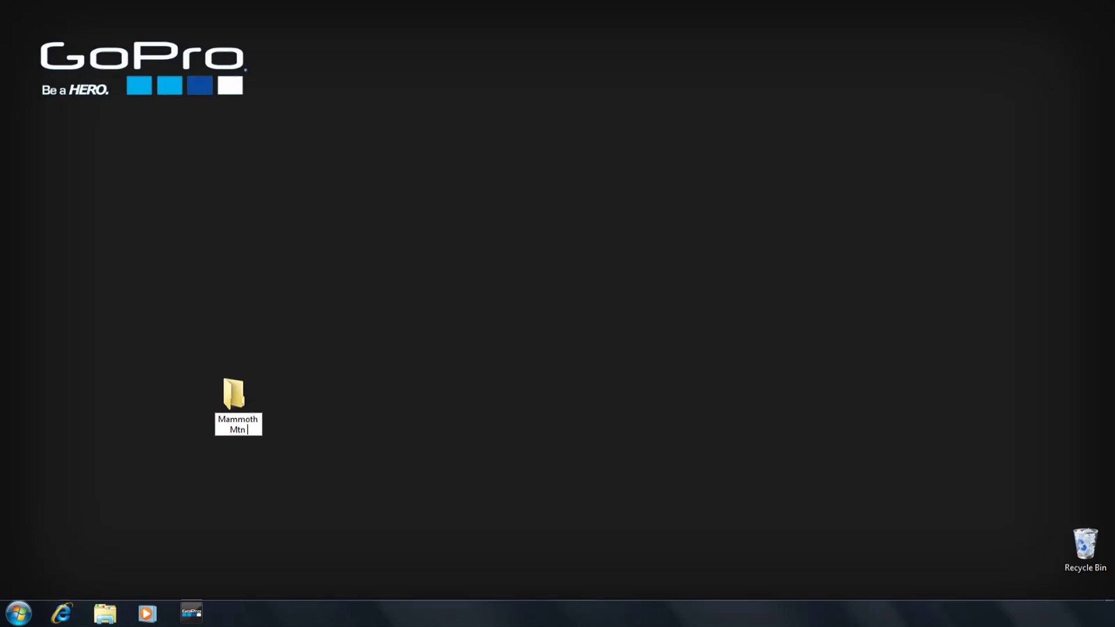
{"action": "type", "text": " 3D"}
{"action": "key", "text": "Return"}
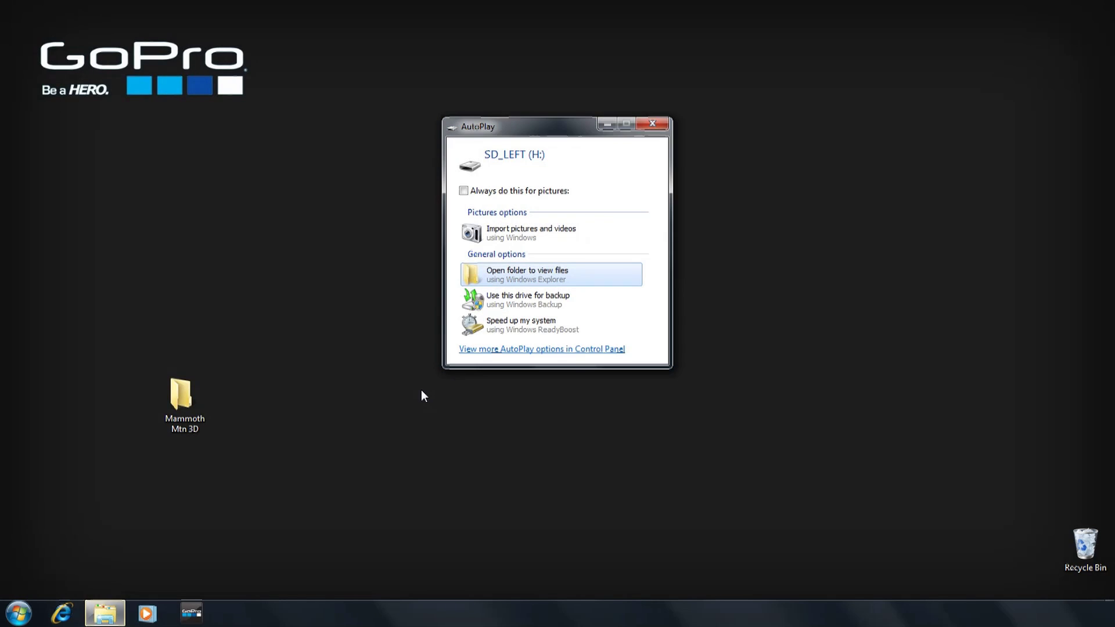
Copy the 100G3D_L folder from the SD_LEFT card's DCIM into Mammoth Mtn 3D and close the card window.
{"action": "left_click", "coordinate": [523, 278]}
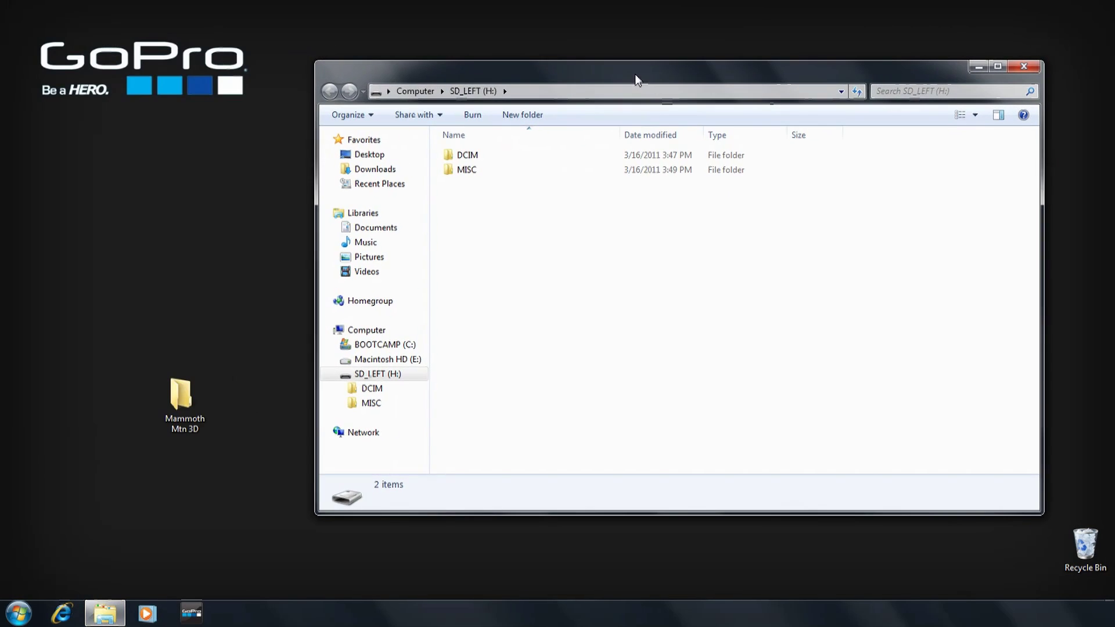
{"action": "double_click", "coordinate": [464, 156]}
{"action": "double_click", "coordinate": [474, 157]}
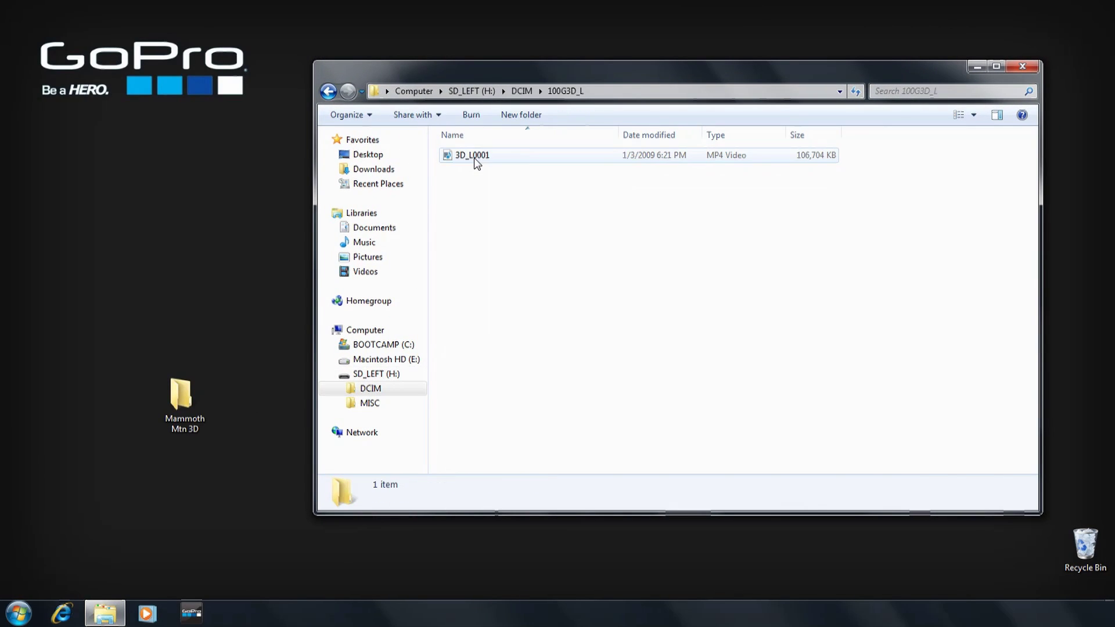
{"action": "left_click", "coordinate": [328, 91]}
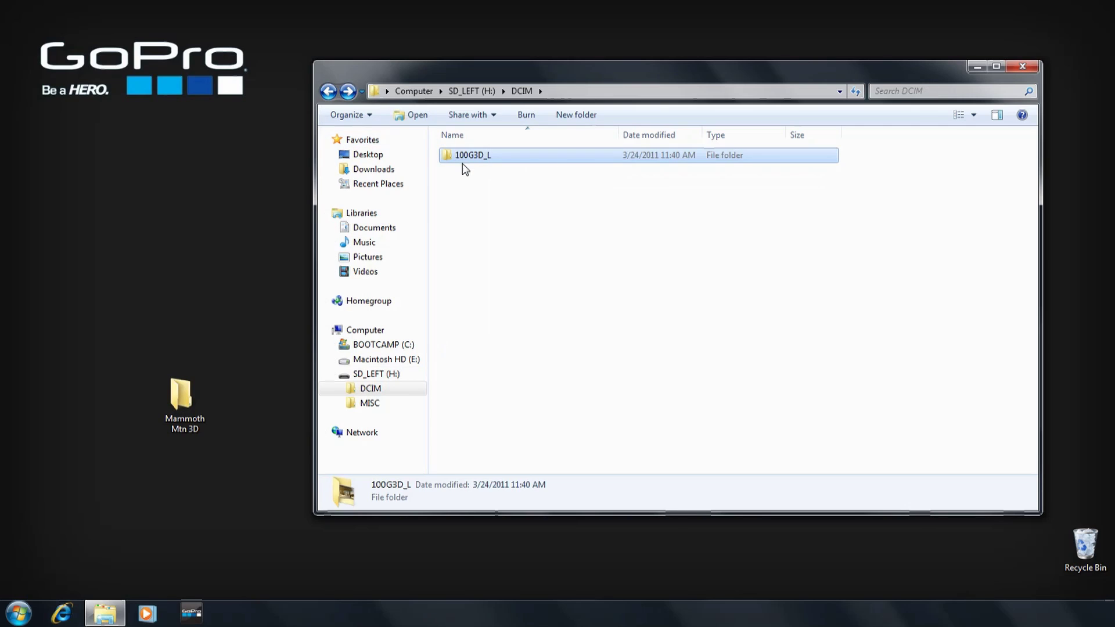
{"action": "left_click_drag", "start_coordinate": [476, 155], "coordinate": [183, 406]}
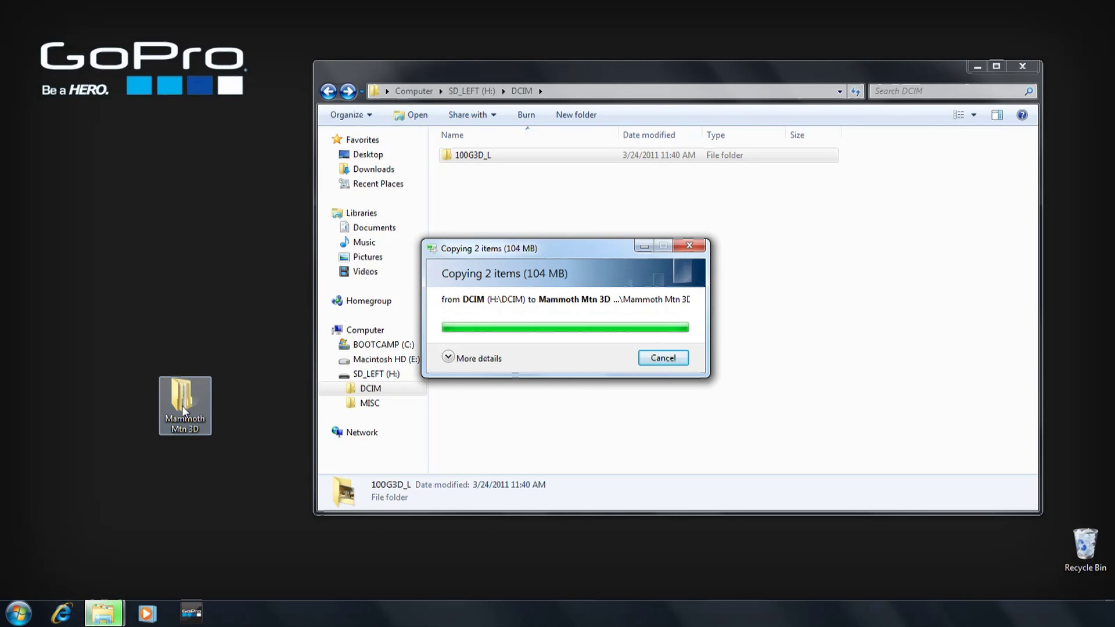
{"action": "key", "text": "alt+F4"}
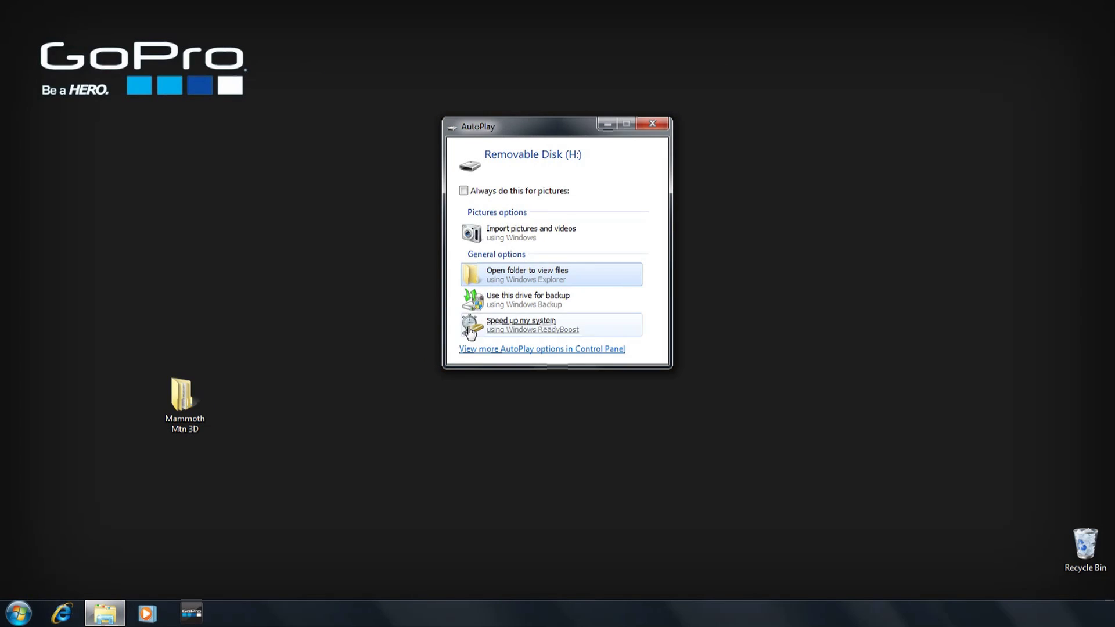
Copy the 100G3D_R folder from the second card's DCIM into Mammoth Mtn 3D.
{"action": "left_click", "coordinate": [516, 284]}
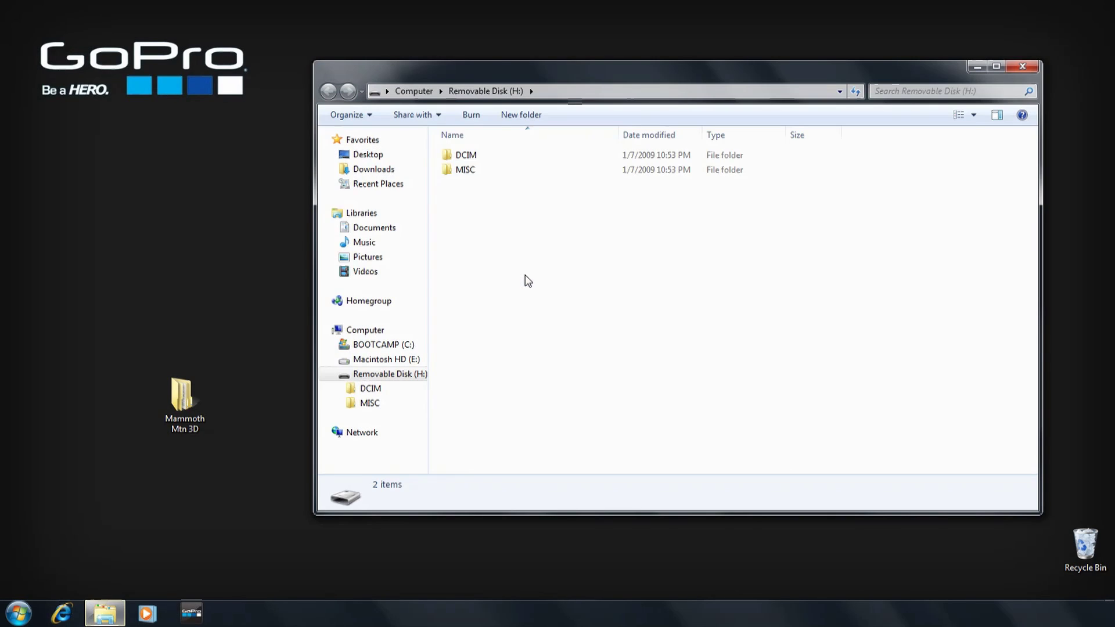
{"action": "double_click", "coordinate": [463, 155]}
{"action": "double_click", "coordinate": [476, 155]}
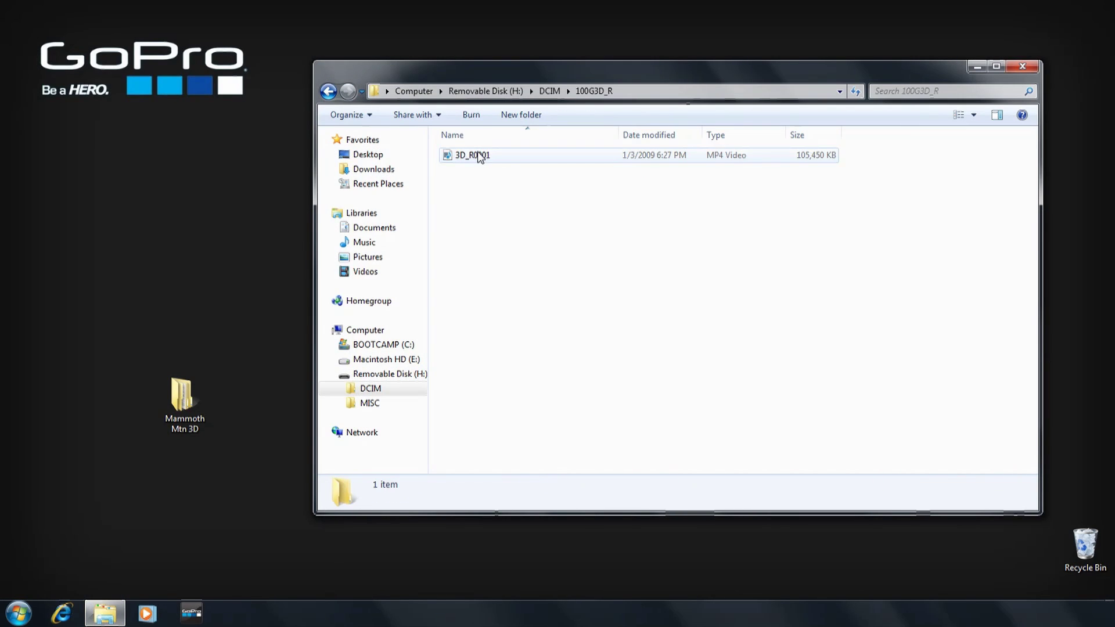
{"action": "left_click", "coordinate": [328, 91]}
{"action": "left_click_drag", "start_coordinate": [464, 155], "coordinate": [179, 421]}
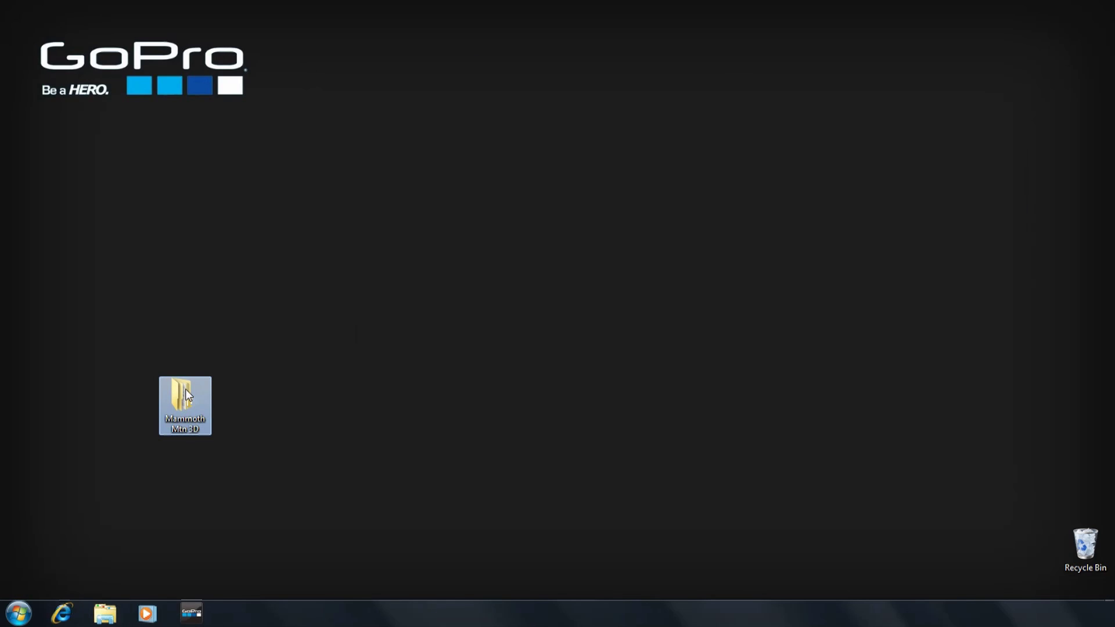
{"action": "double_click", "coordinate": [179, 416]}
{"action": "double_click", "coordinate": [473, 169]}
{"action": "key", "text": "BackSpace"}
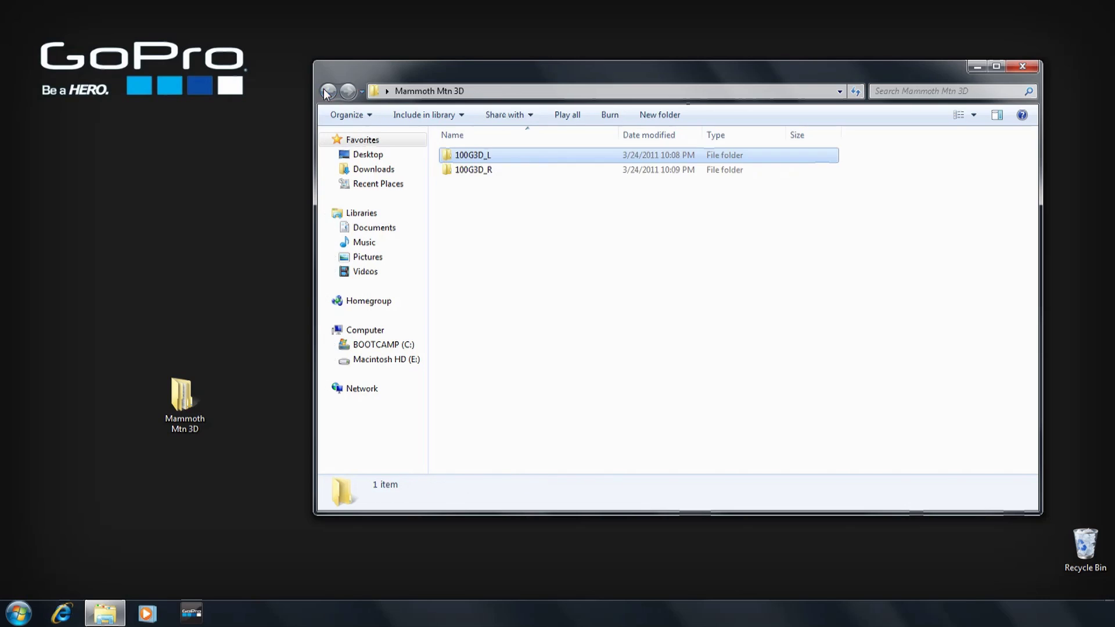
{"action": "double_click", "coordinate": [468, 170]}
{"action": "left_click", "coordinate": [327, 92]}
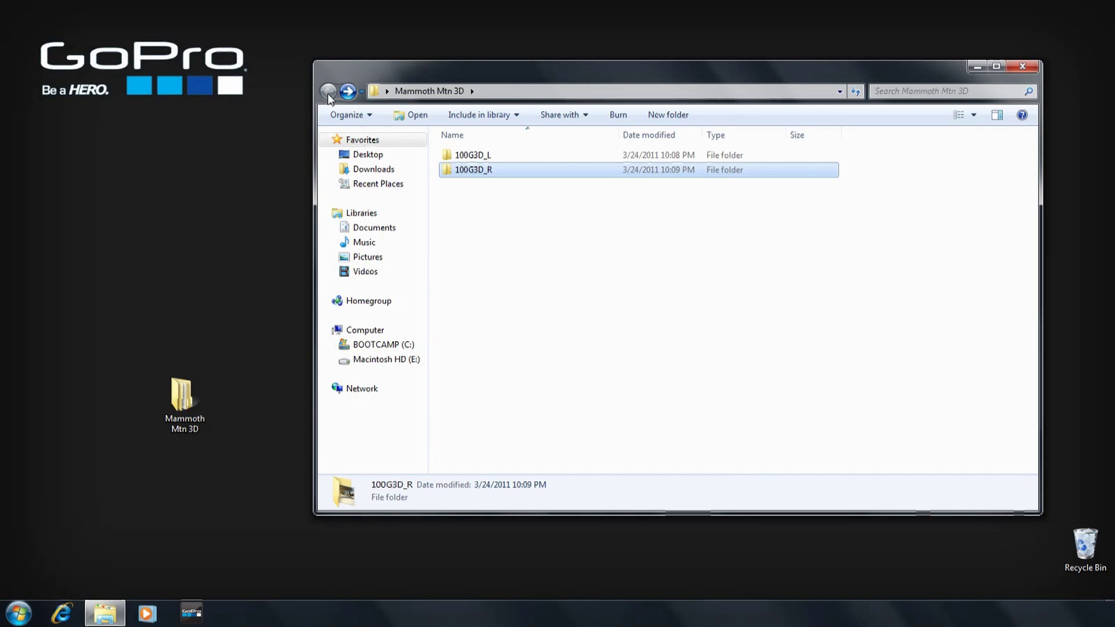
{"action": "left_click", "coordinate": [1021, 66]}
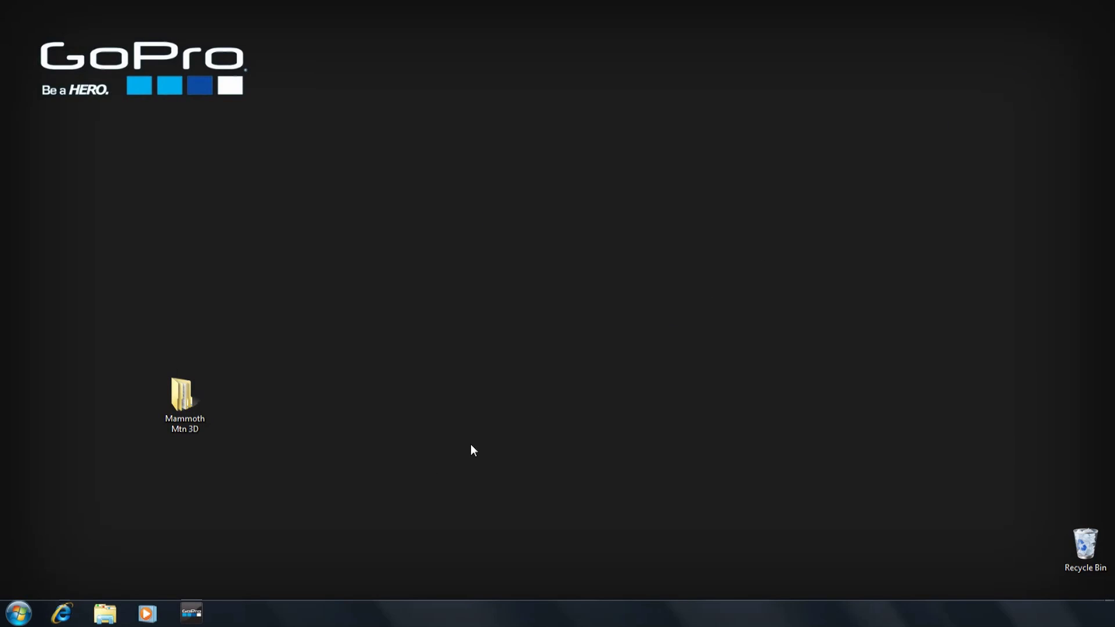
{"action": "left_click", "coordinate": [186, 617]}
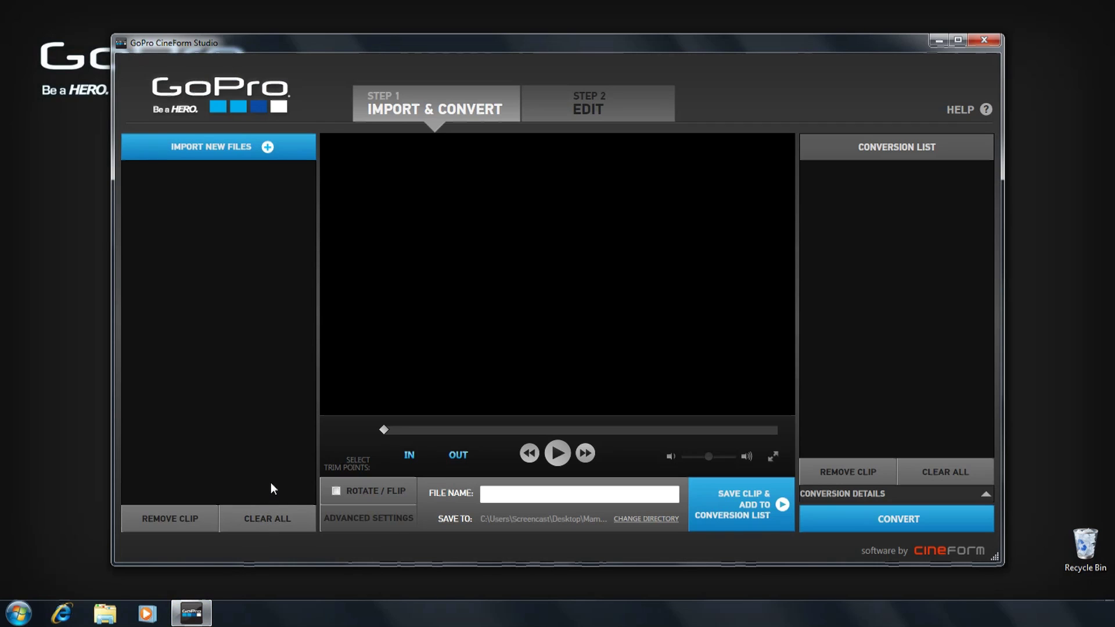
Import 3D_L0001 from Mammoth Mtn 3D > 100G3D_L, auto-paired with 3D_R0001.
{"action": "left_click", "coordinate": [214, 152]}
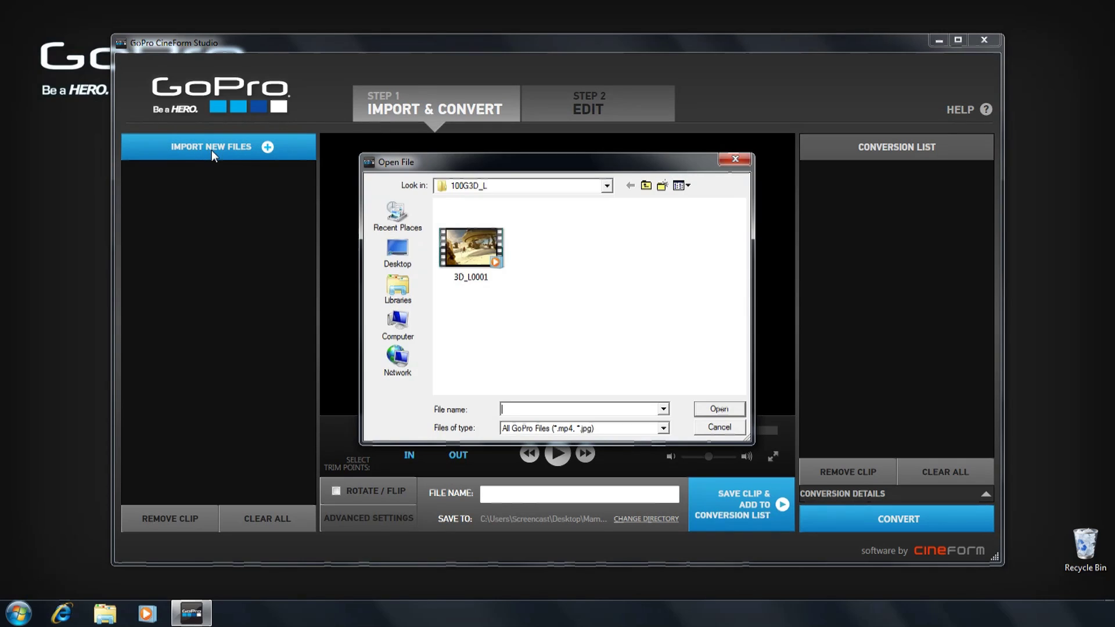
{"action": "left_click", "coordinate": [464, 185]}
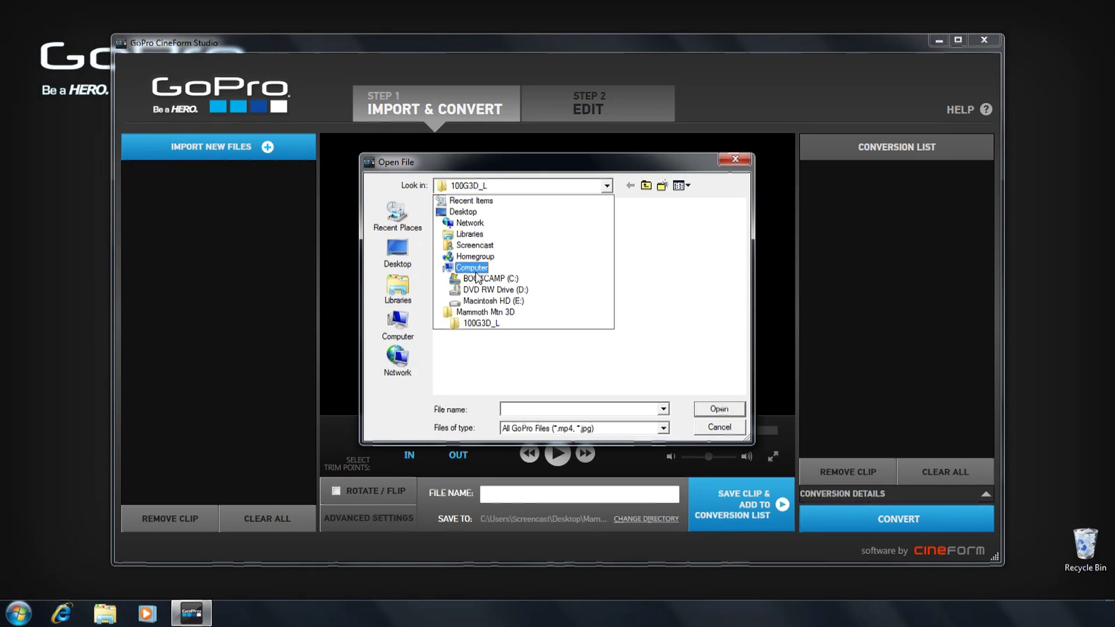
{"action": "left_click", "coordinate": [482, 311]}
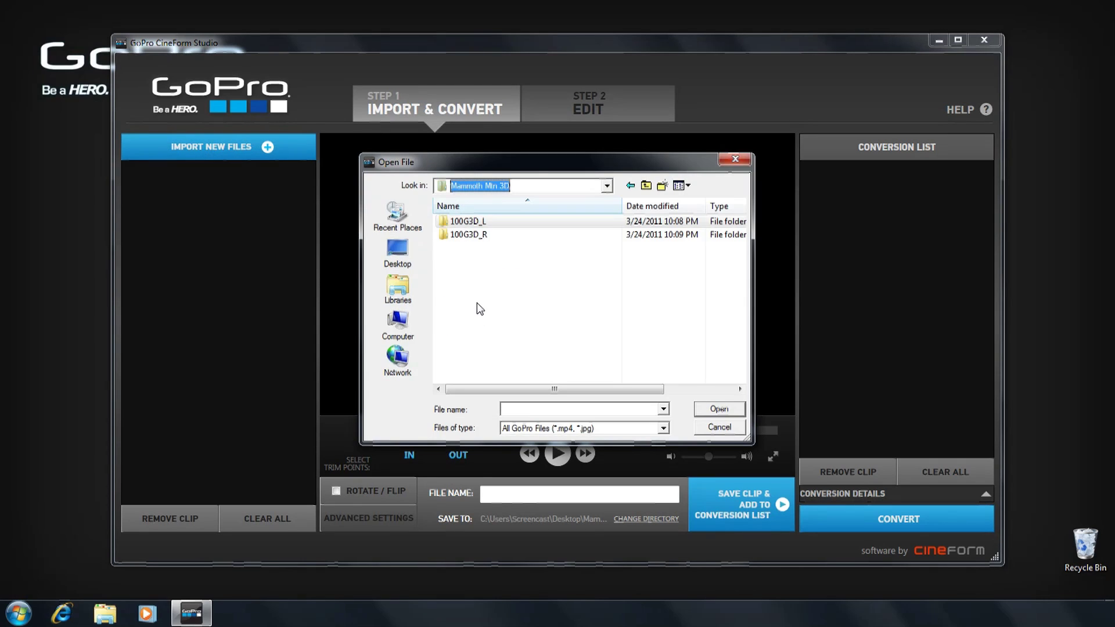
{"action": "double_click", "coordinate": [468, 226]}
{"action": "left_click", "coordinate": [479, 253]}
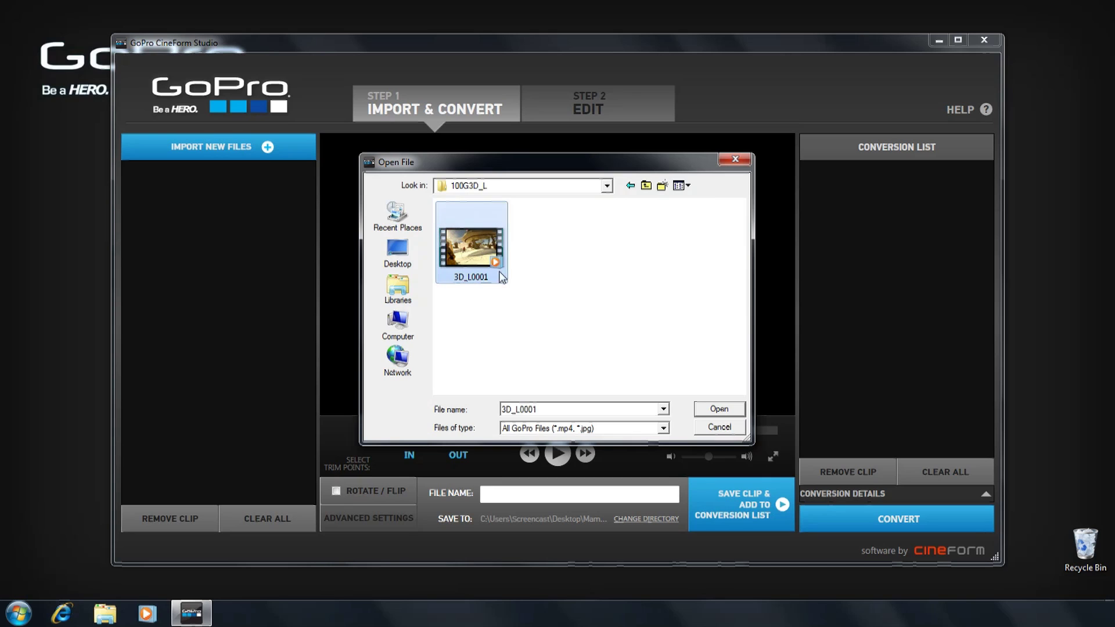
{"action": "left_click", "coordinate": [718, 408]}
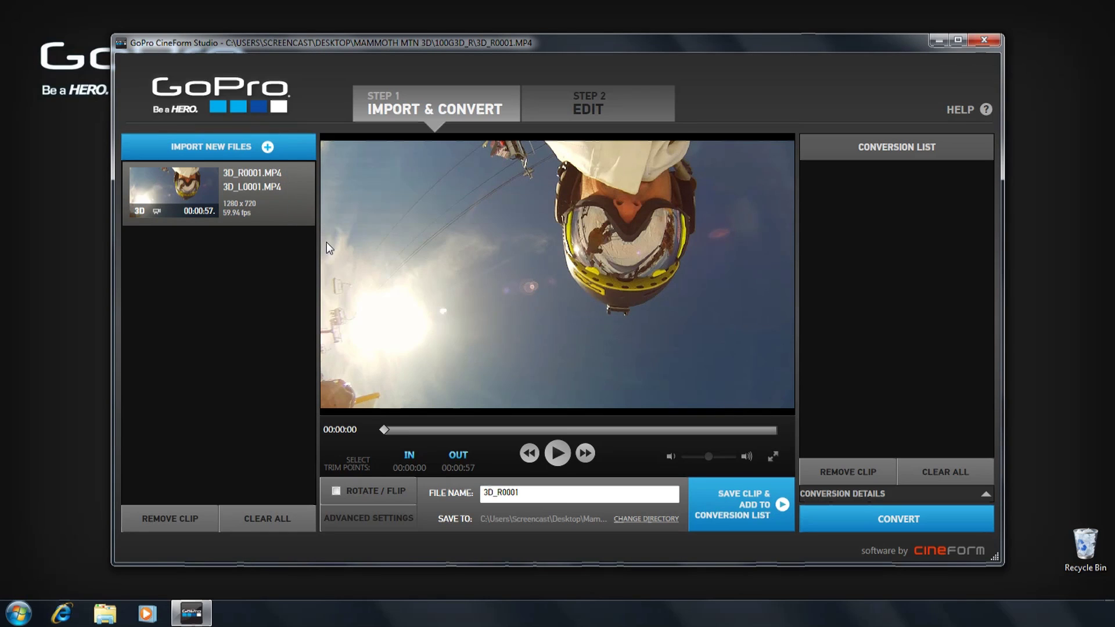
Mark the clip's In point at 00:00:26, play to 00:00:31 and mark the Out point there.
{"action": "left_click_drag", "start_coordinate": [487, 430], "coordinate": [532, 434]}
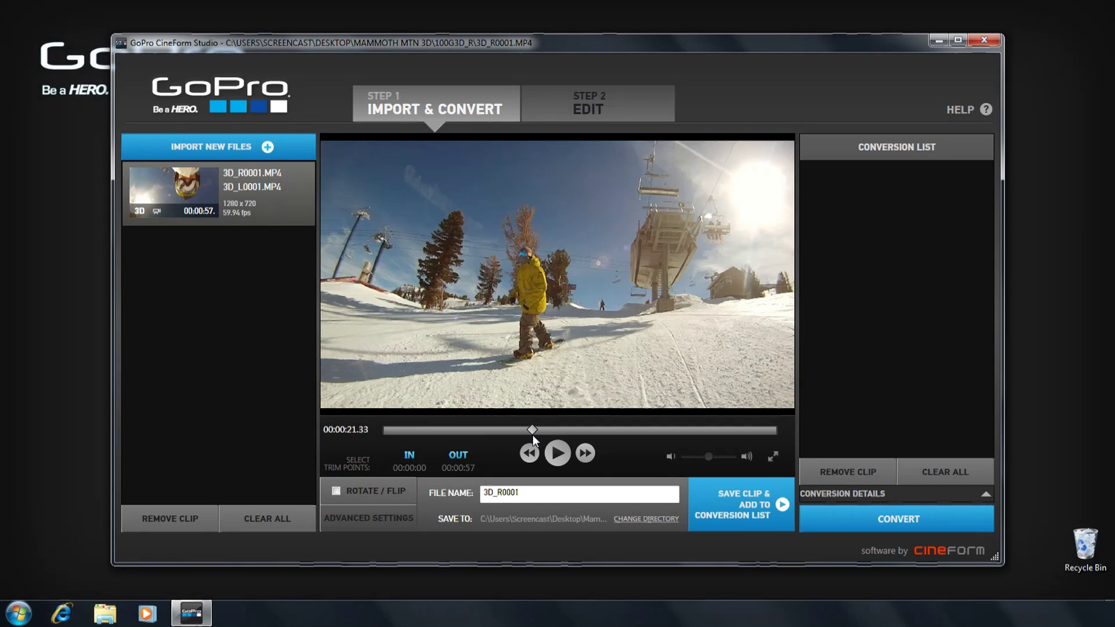
{"action": "left_click", "coordinate": [563, 430]}
{"action": "left_click", "coordinate": [410, 457]}
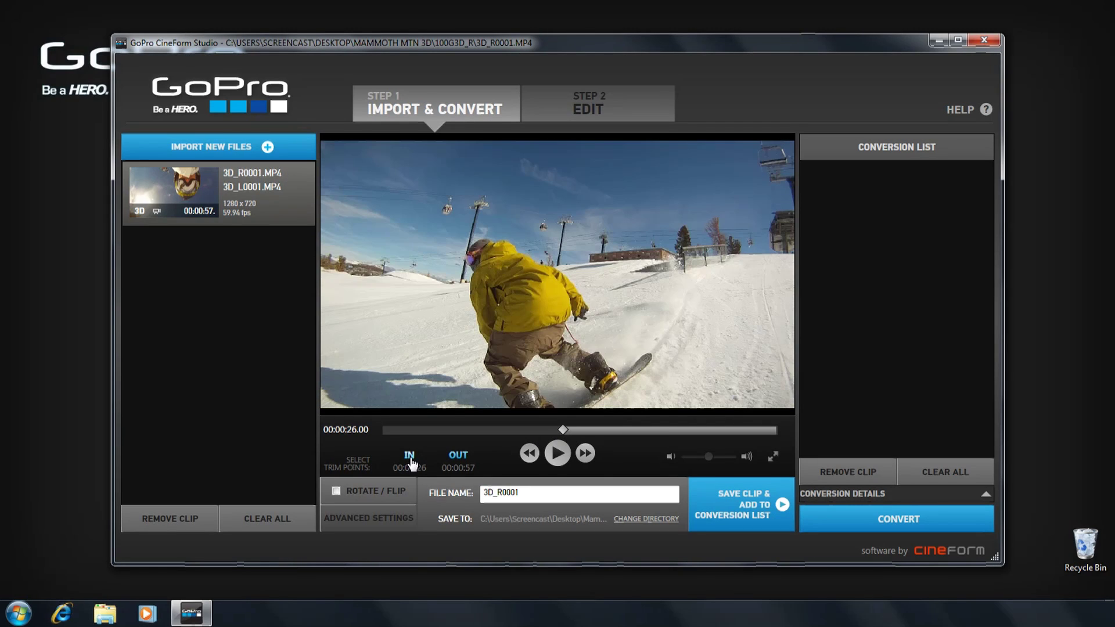
{"action": "left_click", "coordinate": [557, 459]}
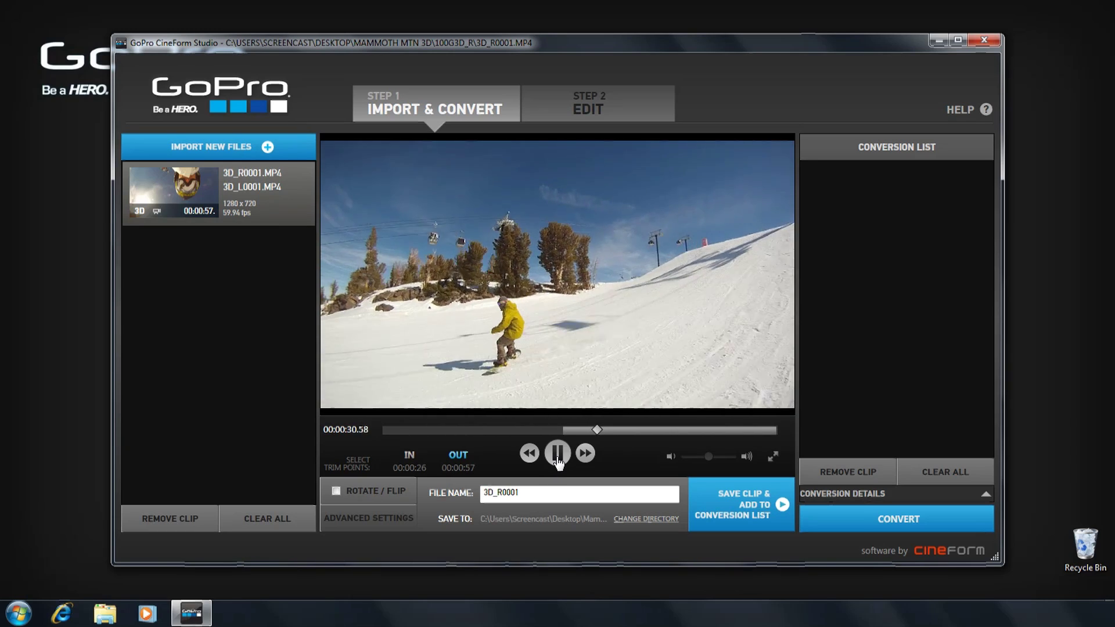
{"action": "left_click", "coordinate": [558, 458]}
{"action": "left_click", "coordinate": [458, 455]}
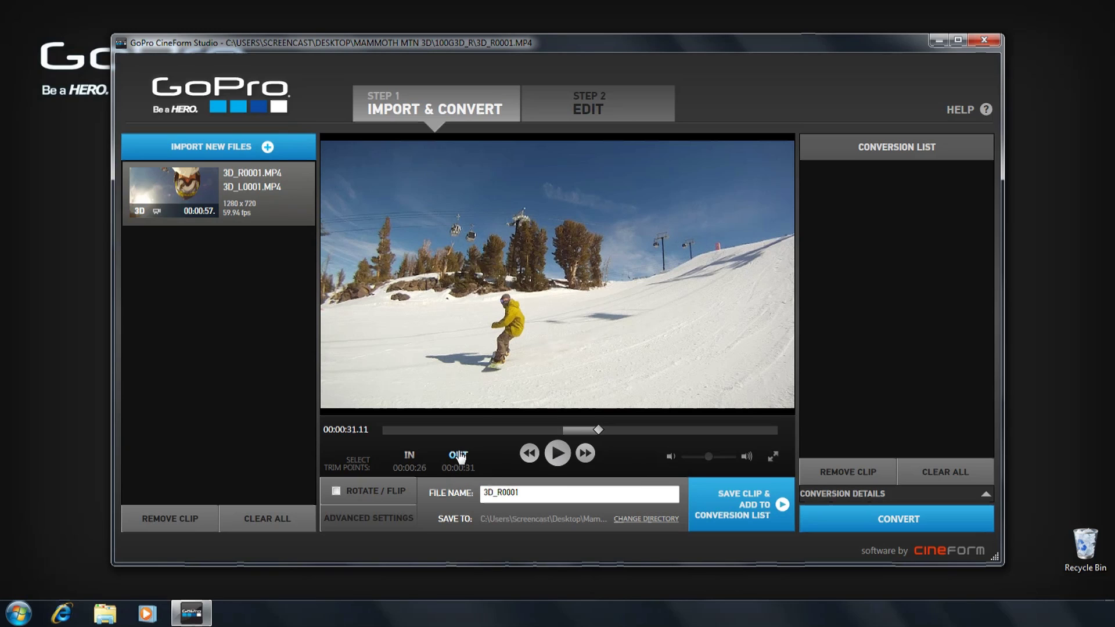
Name the output 'Sweet Rail' and create a new Clips folder inside Mammoth Mtn 3D.
{"action": "left_click_drag", "start_coordinate": [549, 492], "coordinate": [454, 486]}
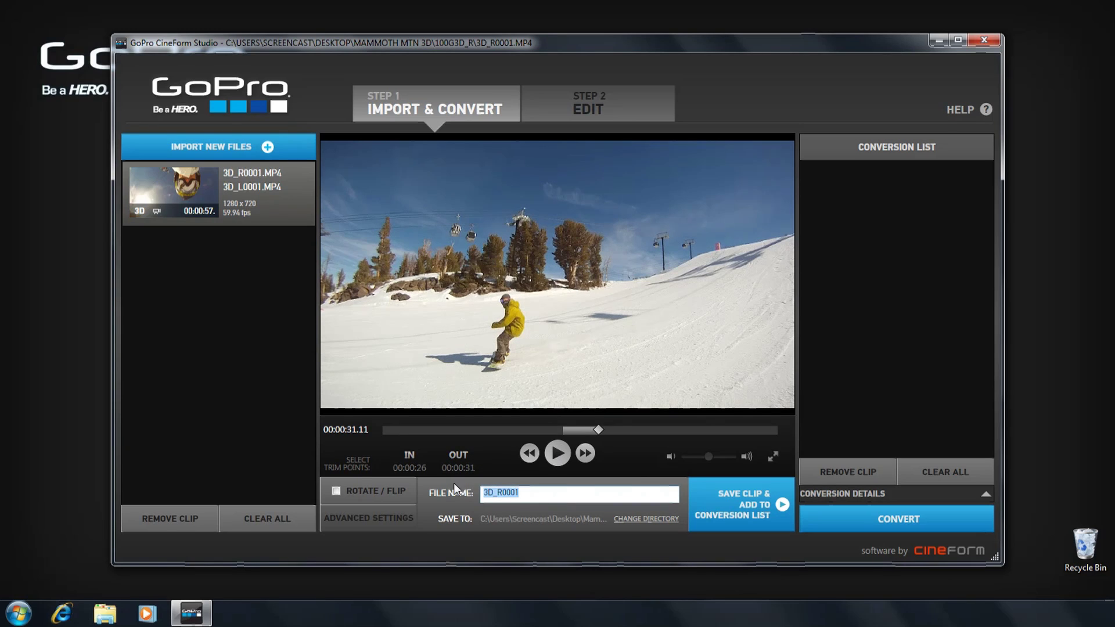
{"action": "type", "text": "Sweet Rail"}
{"action": "left_click", "coordinate": [633, 518]}
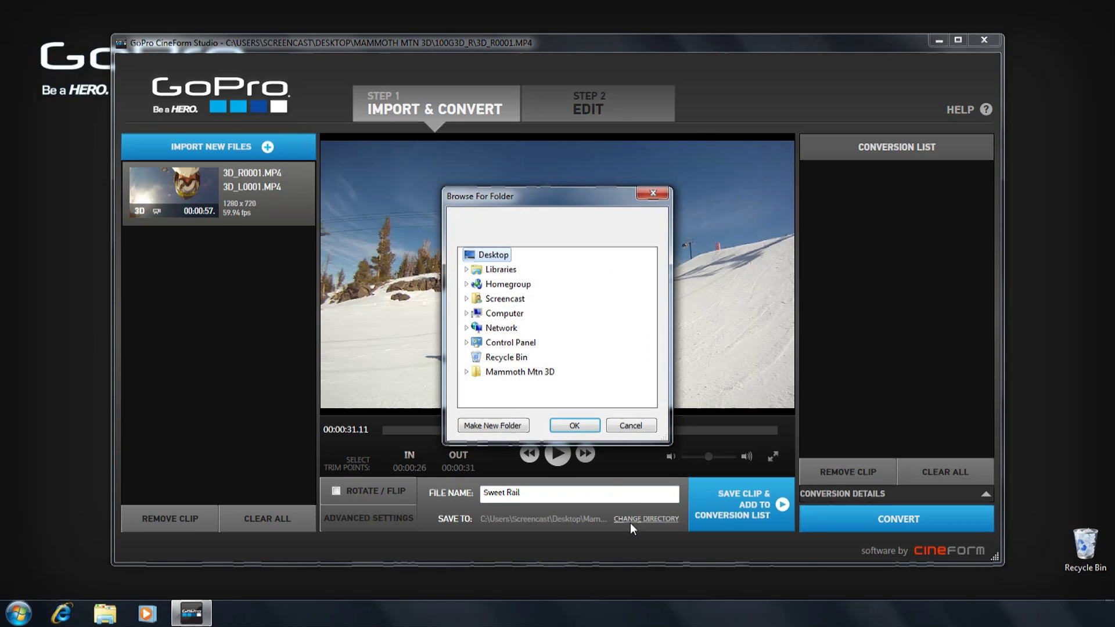
{"action": "left_click", "coordinate": [511, 372]}
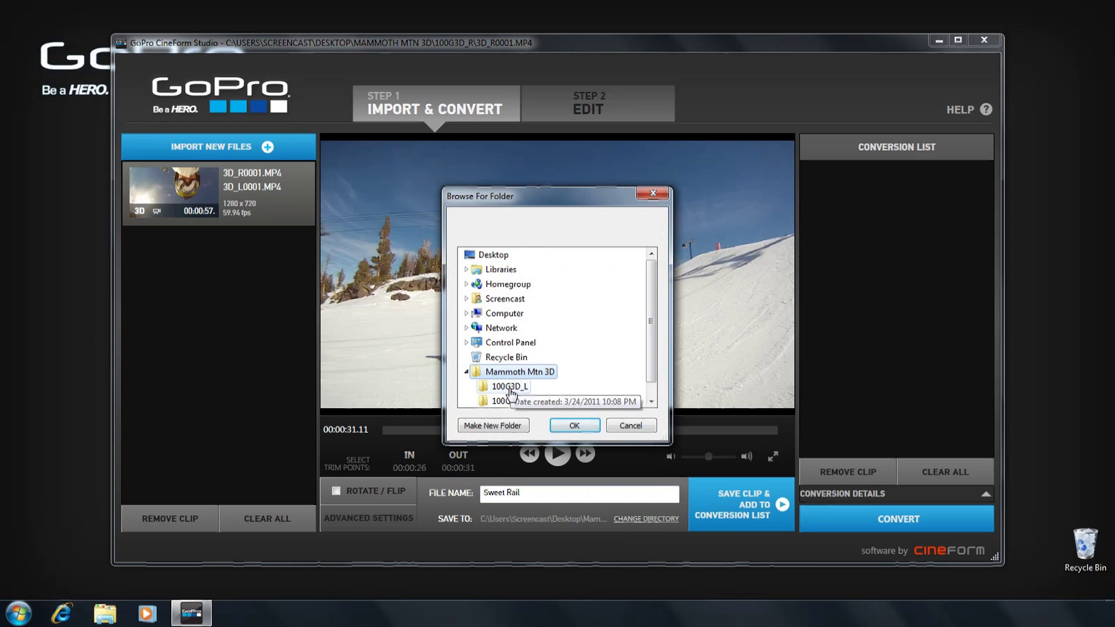
{"action": "left_click", "coordinate": [493, 425]}
{"action": "type", "text": "Clips"}
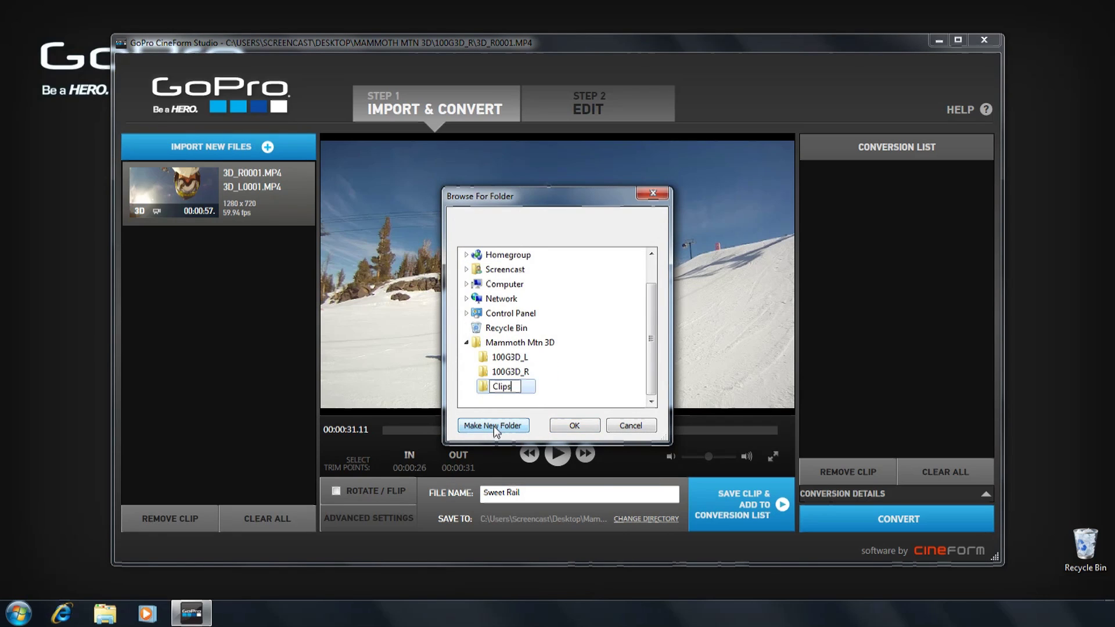
{"action": "key", "text": "Return"}
Save to Clips, add the trimmed clip to the conversion list and convert it to Sweet Rail.avi.
{"action": "left_click", "coordinate": [563, 425]}
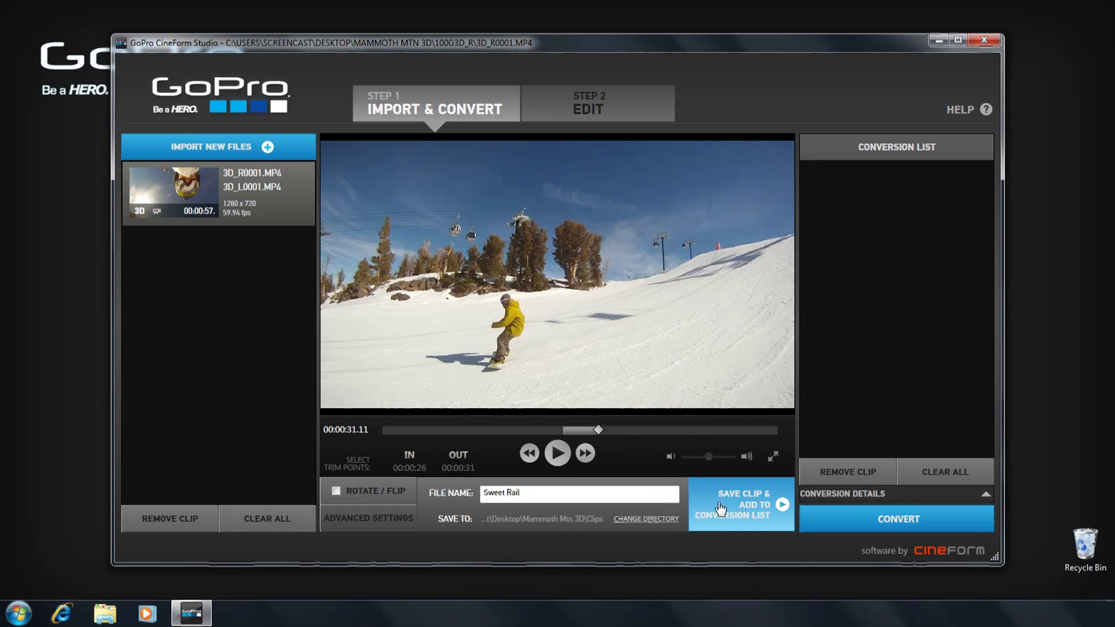
{"action": "left_click", "coordinate": [744, 514]}
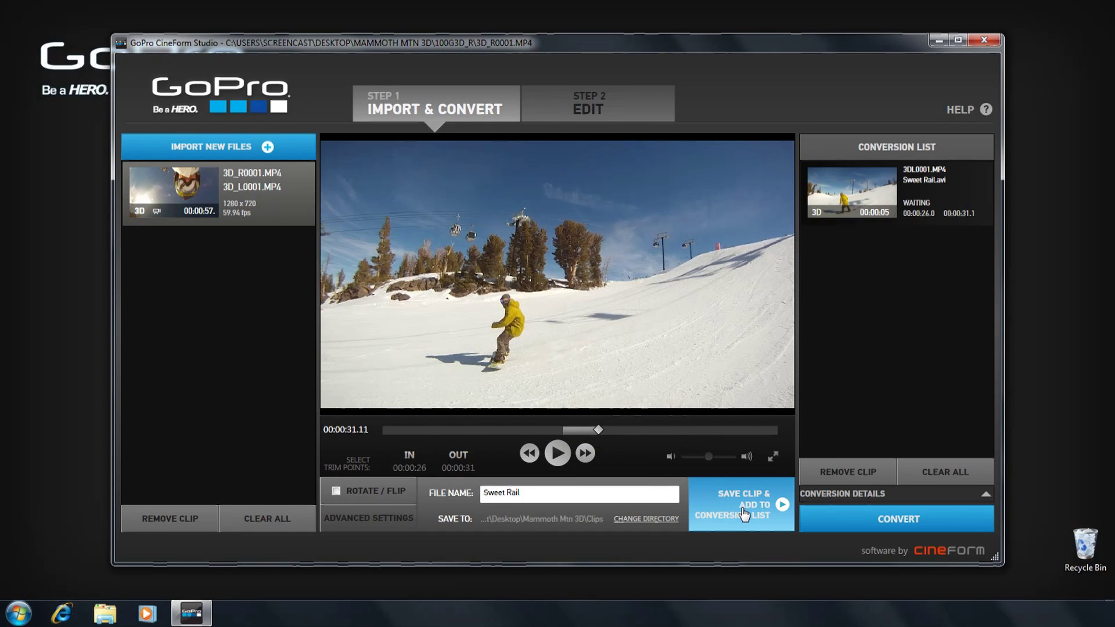
{"action": "left_click", "coordinate": [899, 521]}
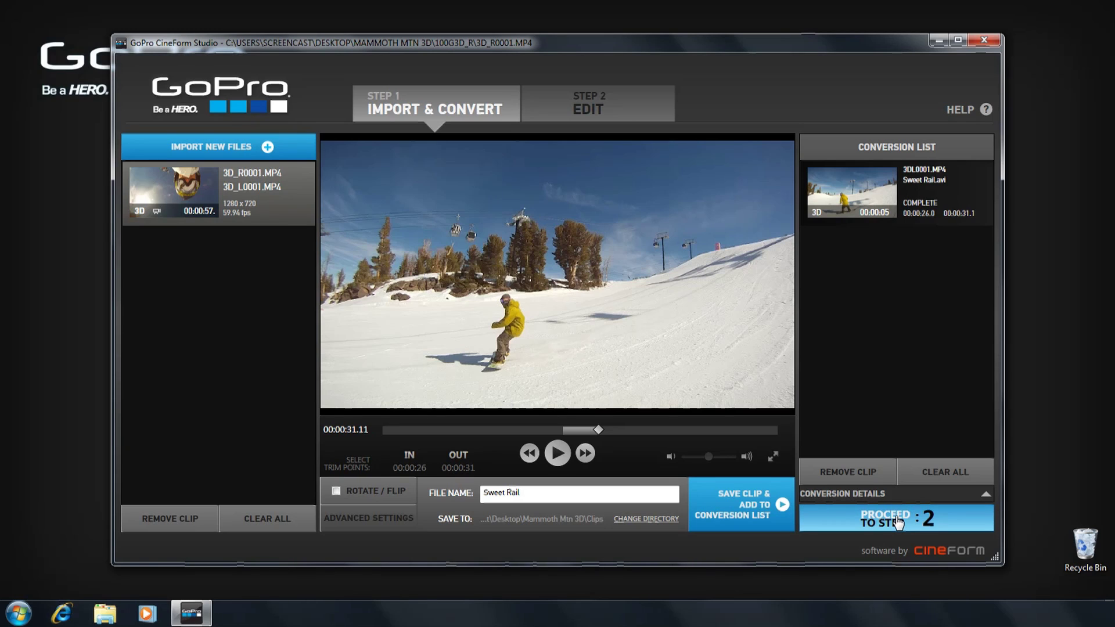
Load the converted Sweet Rail clip into Step 2 and play it in Side-by-Side view.
{"action": "left_click", "coordinate": [851, 524]}
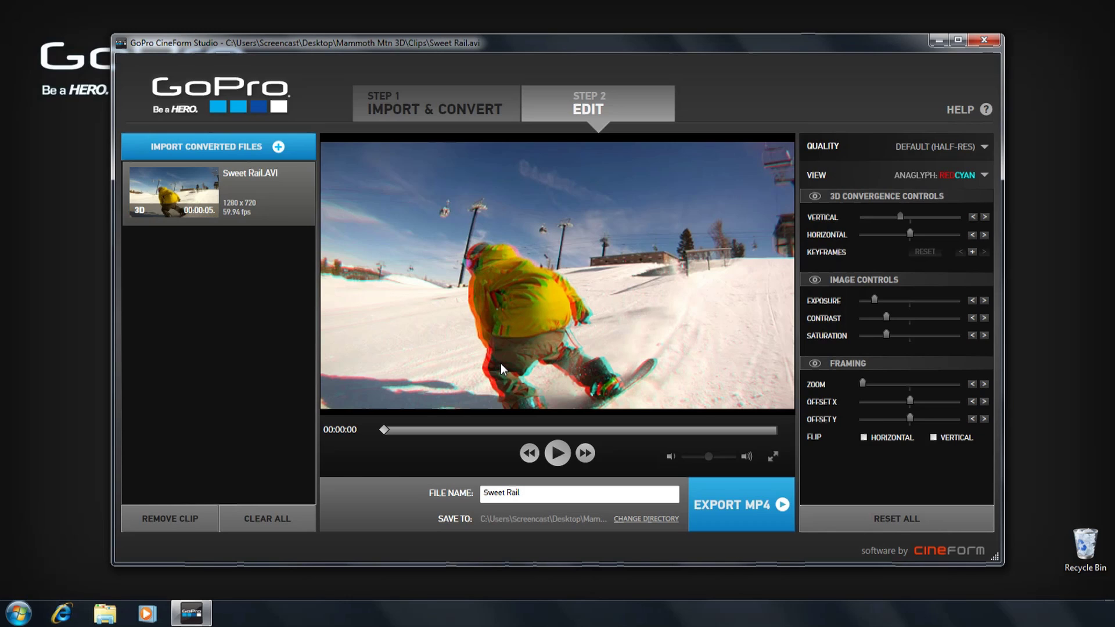
{"action": "left_click", "coordinate": [967, 176]}
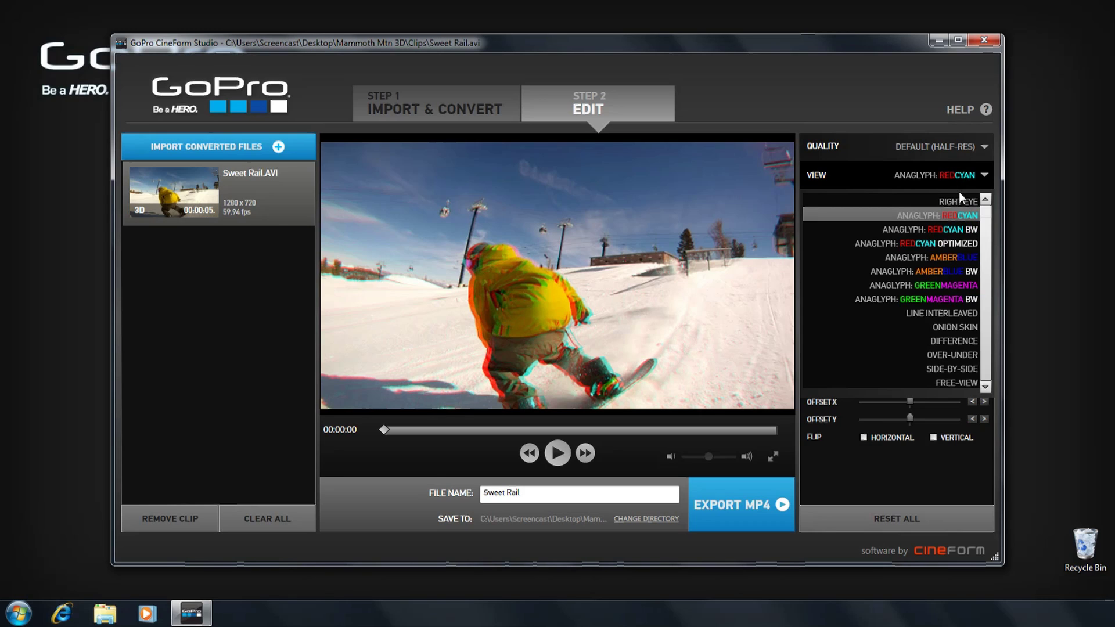
{"action": "left_click", "coordinate": [934, 368]}
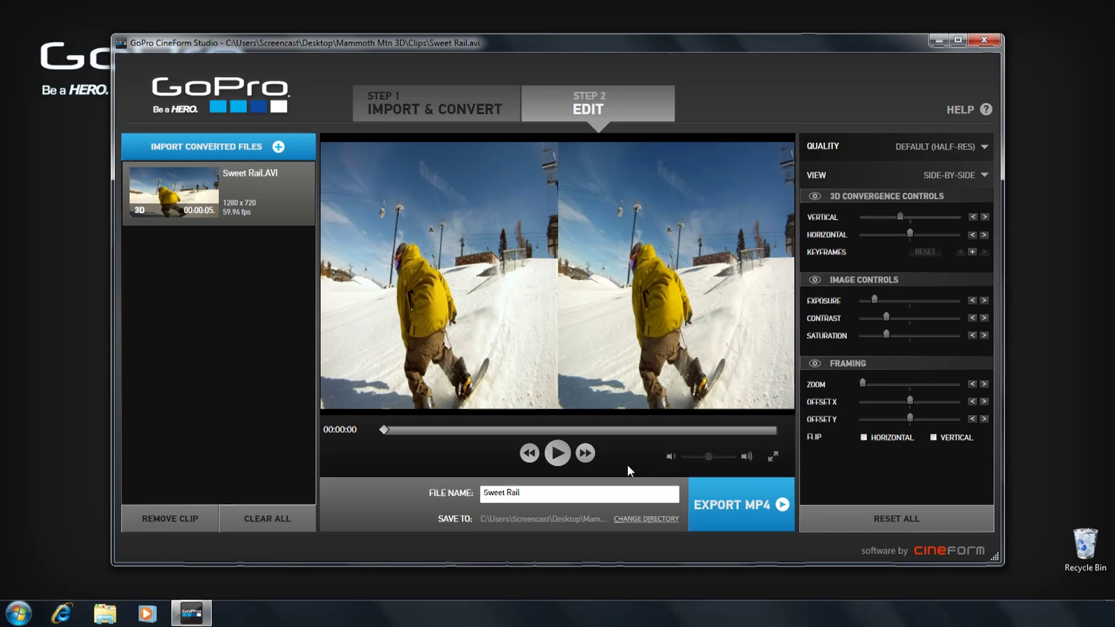
{"action": "left_click", "coordinate": [557, 453]}
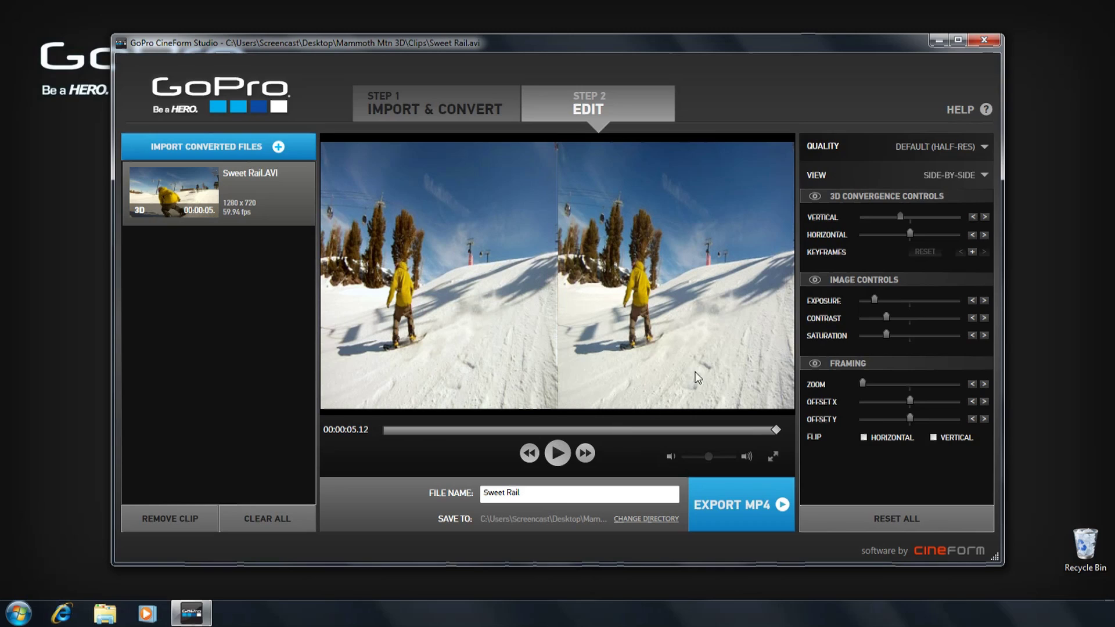
Switch the preview to Anaglyph: Red/Cyan and replay Sweet Rail from its first frame.
{"action": "left_click", "coordinate": [926, 176]}
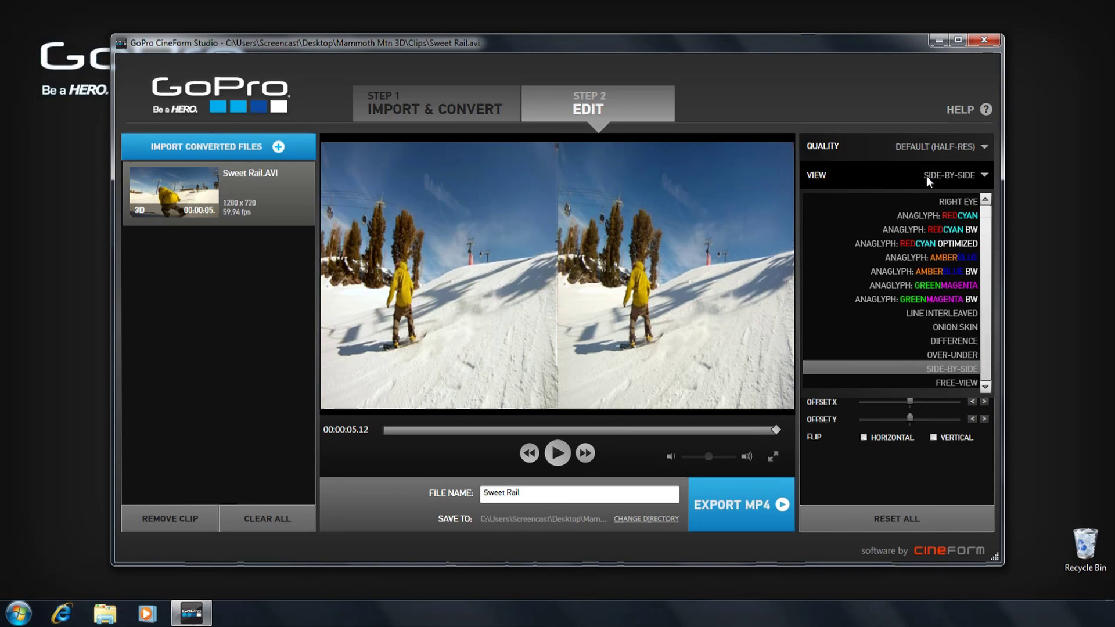
{"action": "left_click", "coordinate": [916, 216]}
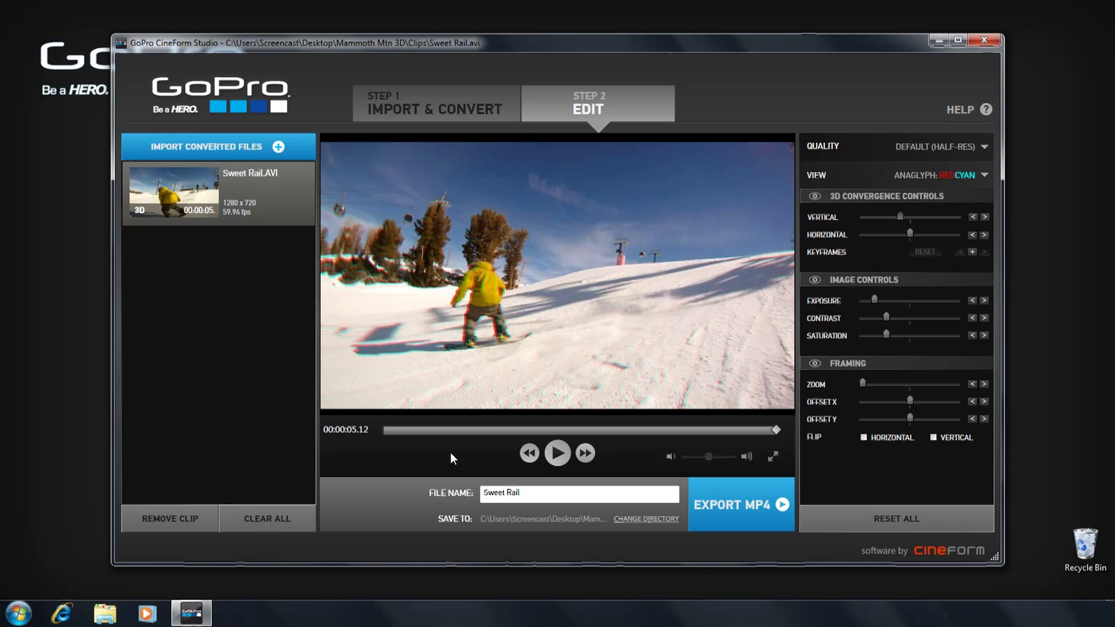
{"action": "left_click", "coordinate": [386, 430]}
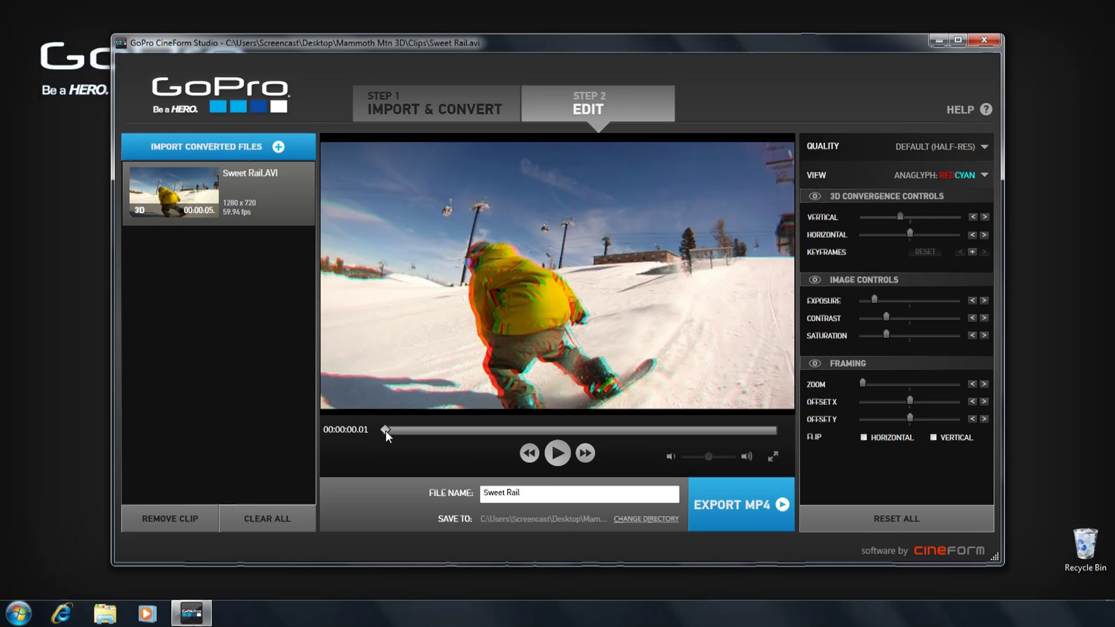
{"action": "left_click", "coordinate": [559, 454]}
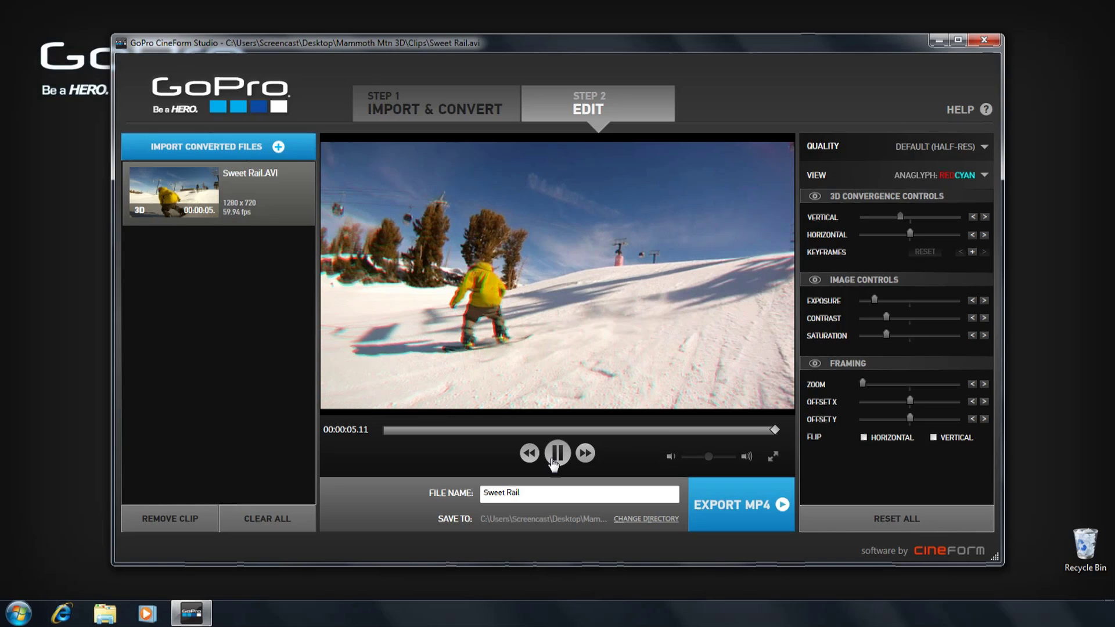
Append 'YouTube3d' to the file name, keep Clips as destination, and export as MP4.
{"action": "left_click", "coordinate": [533, 491]}
{"action": "type", "text": "You"}
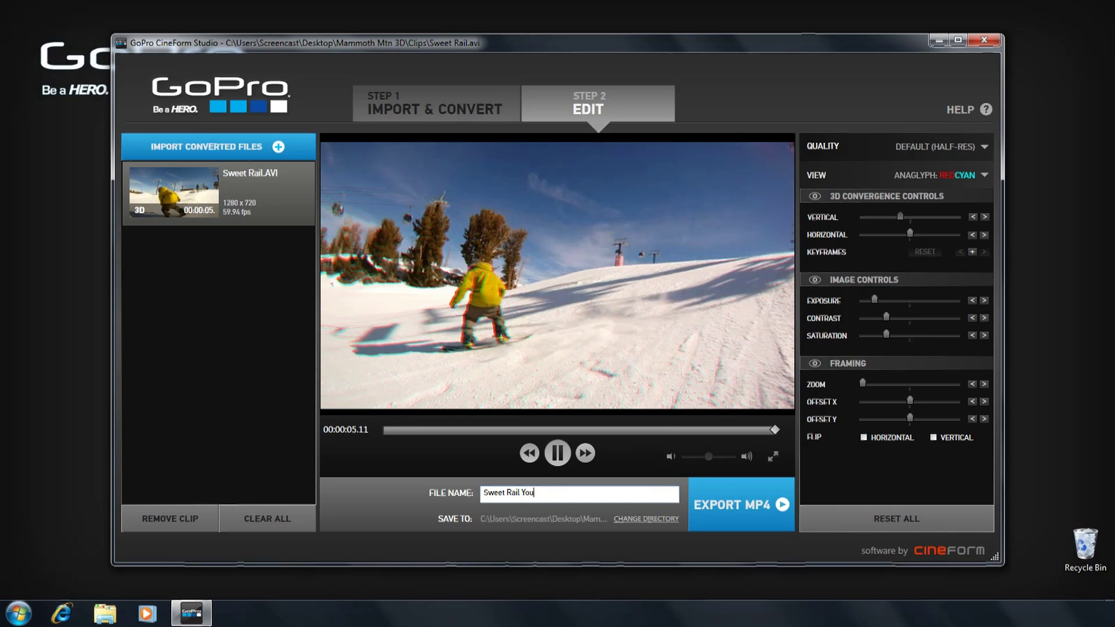
{"action": "type", "text": "Tube3d"}
{"action": "left_click", "coordinate": [650, 518]}
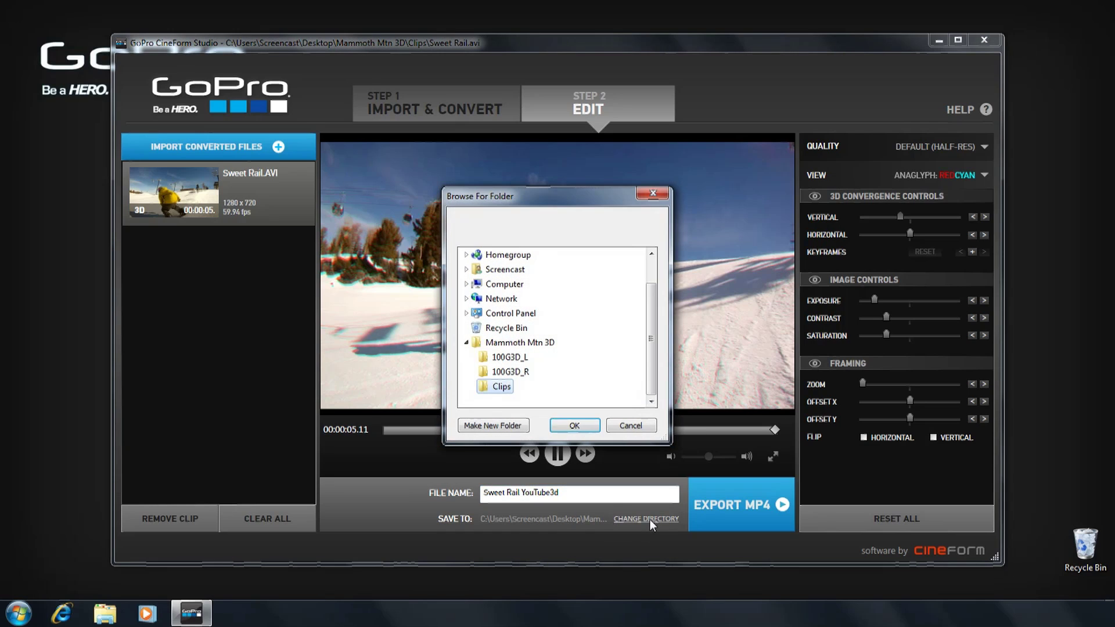
{"action": "left_click", "coordinate": [575, 428]}
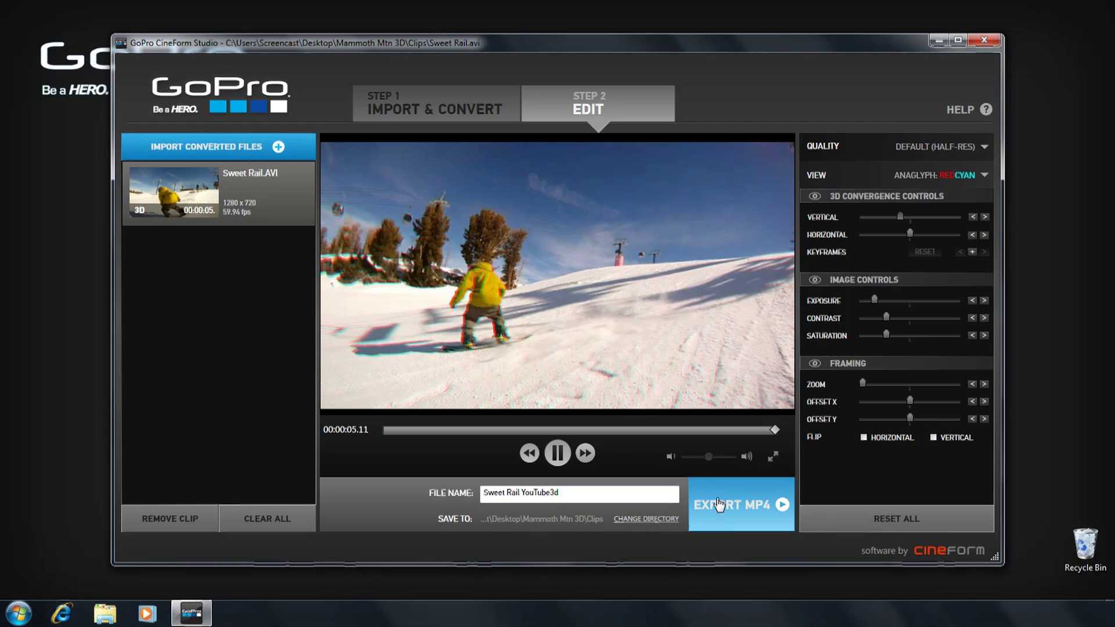
{"action": "left_click", "coordinate": [752, 507]}
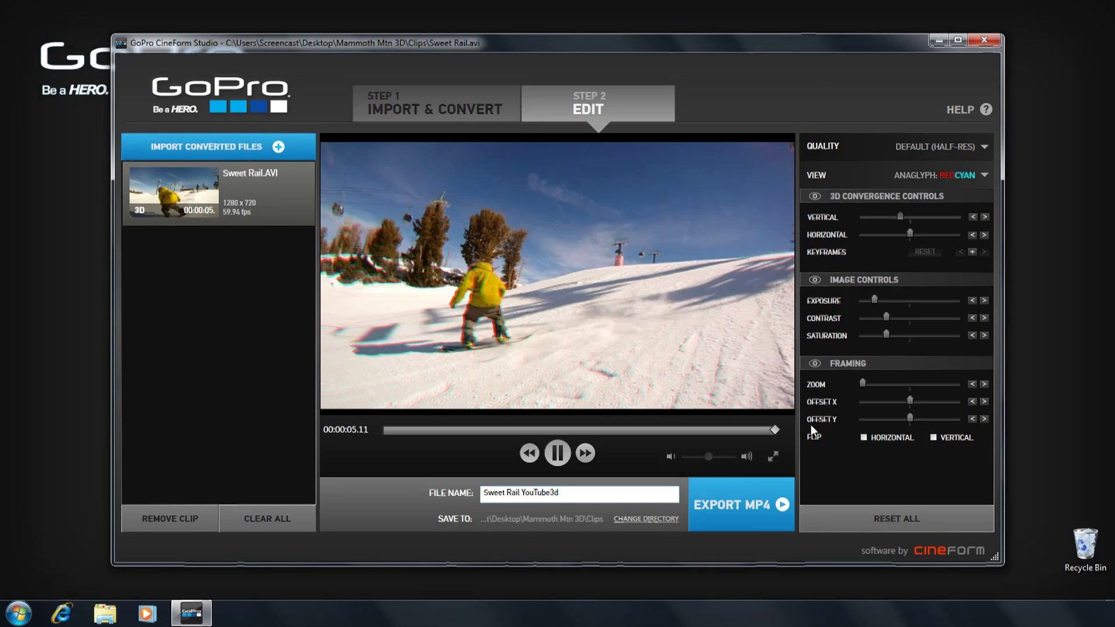
Close CineForm Studio, play Sweet Rail YouTube3d from Mammoth Mtn 3D > Clips, then close the player and folder.
{"action": "left_click", "coordinate": [985, 41]}
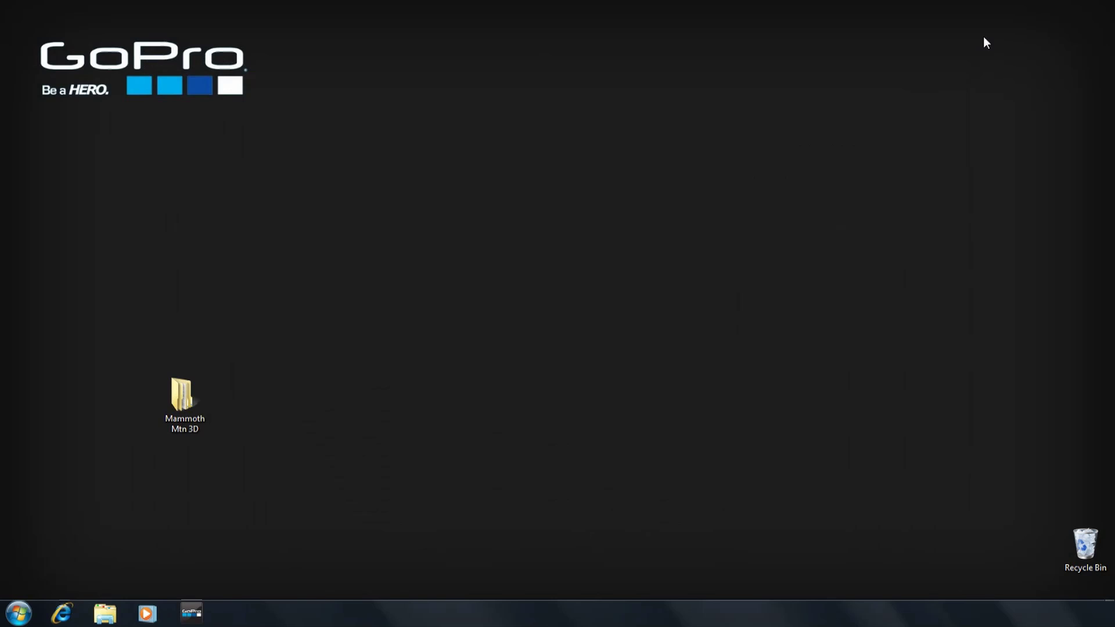
{"action": "double_click", "coordinate": [186, 396]}
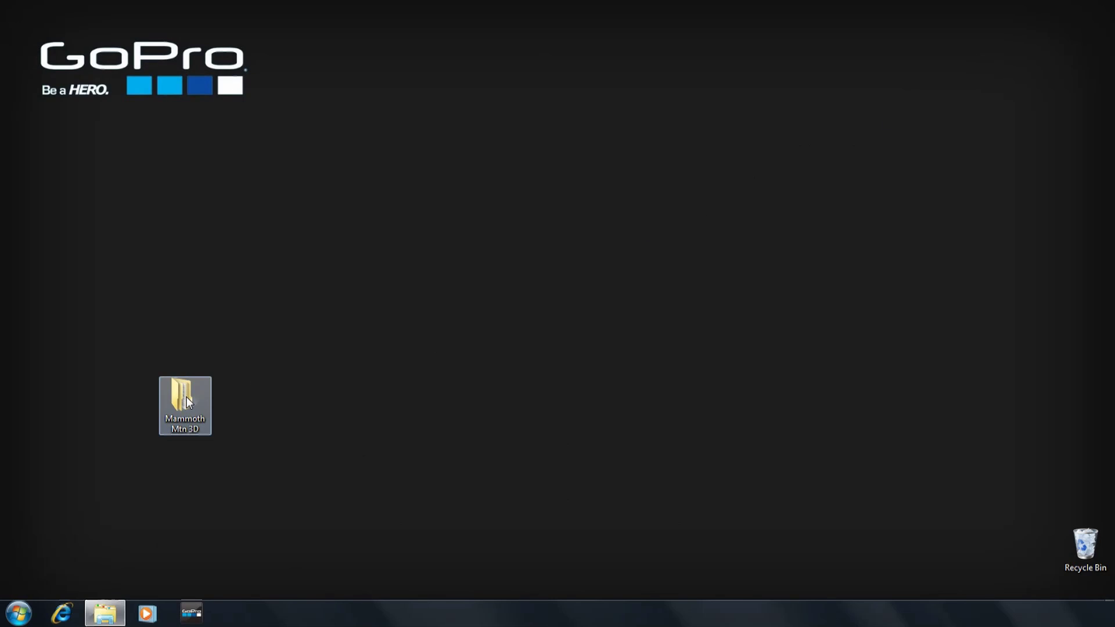
{"action": "double_click", "coordinate": [462, 185]}
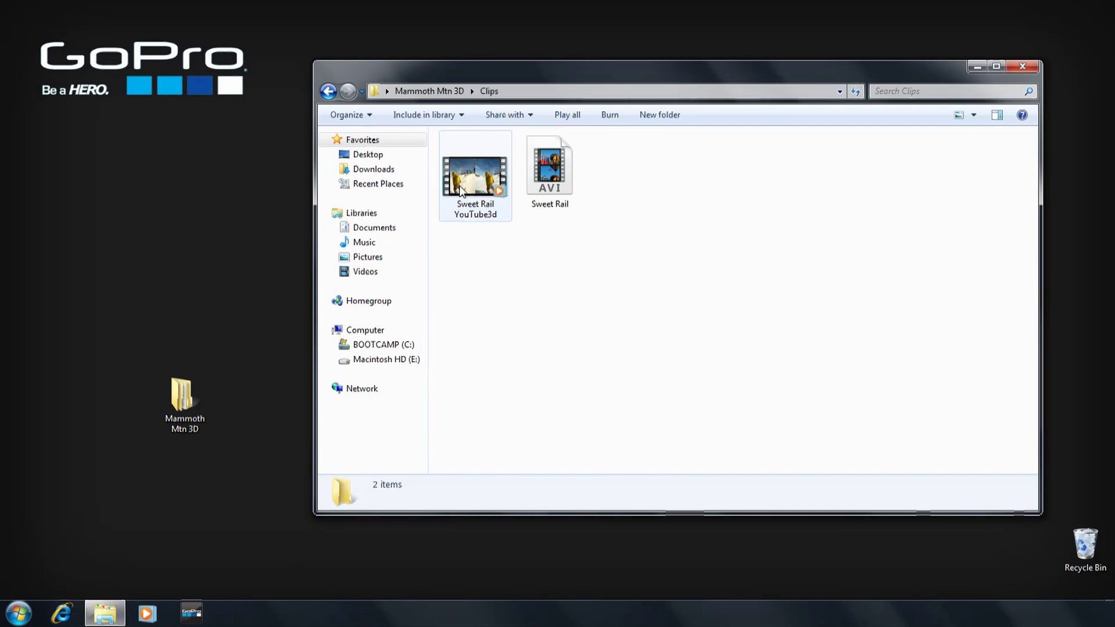
{"action": "double_click", "coordinate": [489, 191]}
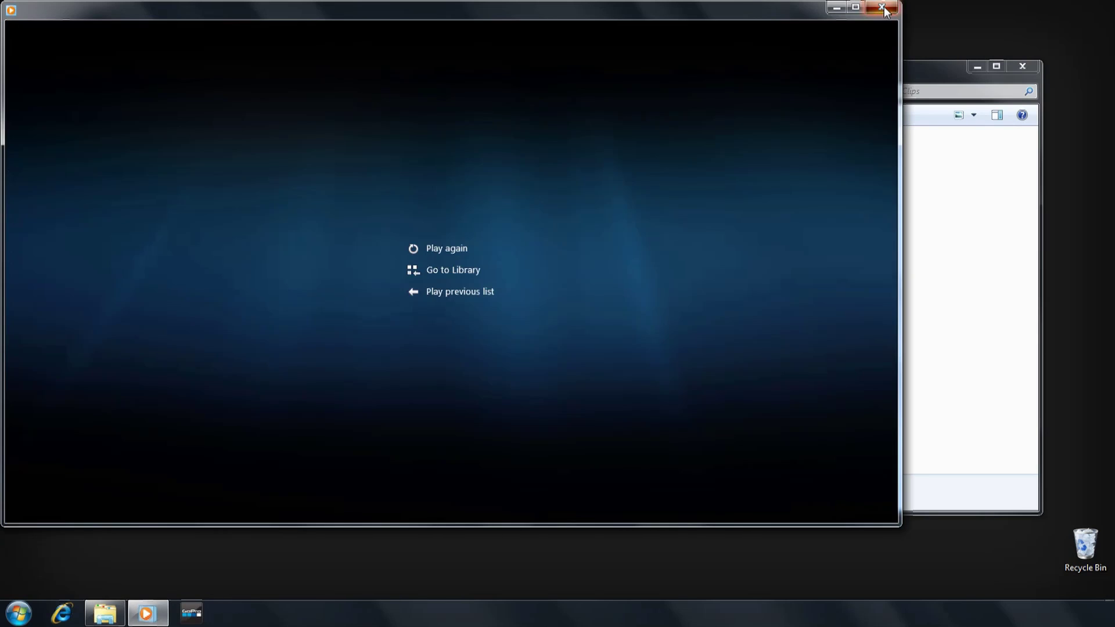
{"action": "left_click", "coordinate": [882, 7]}
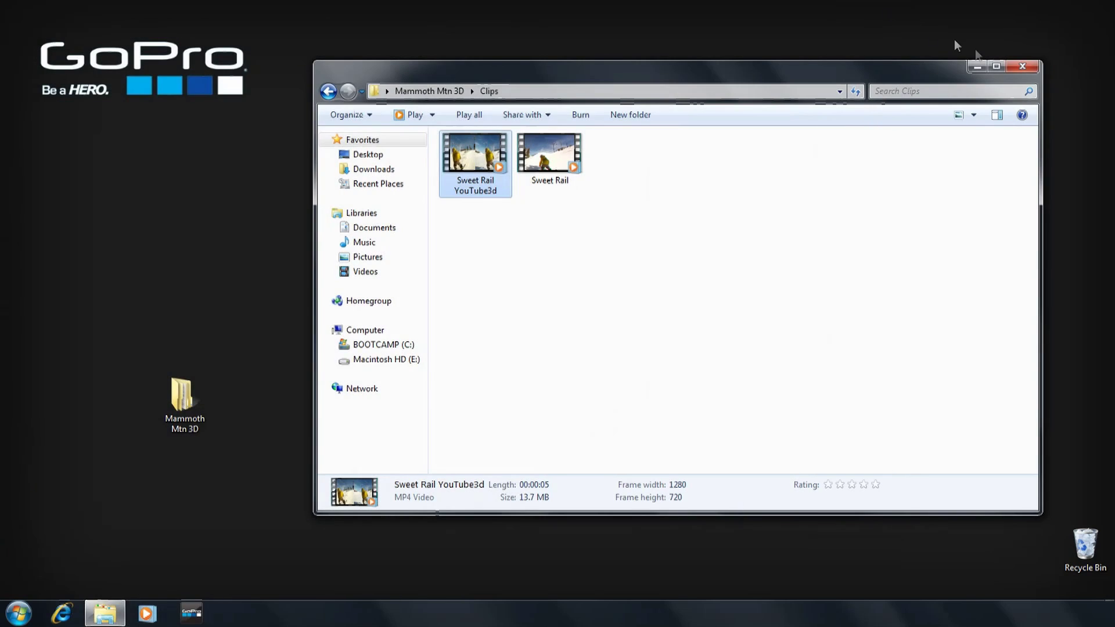
{"action": "left_click", "coordinate": [1022, 66]}
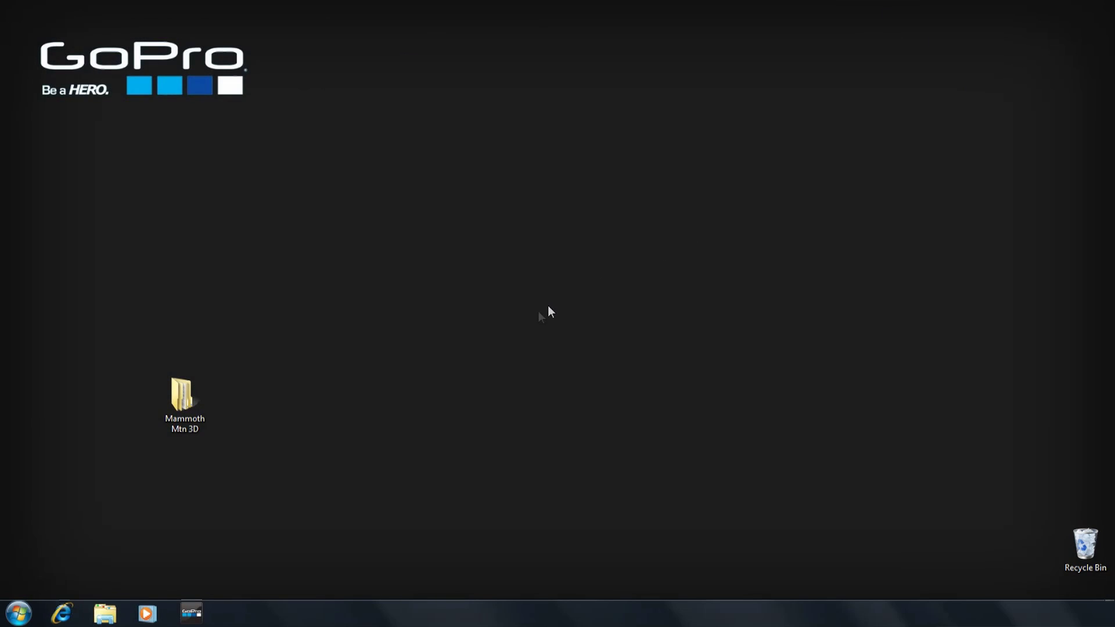